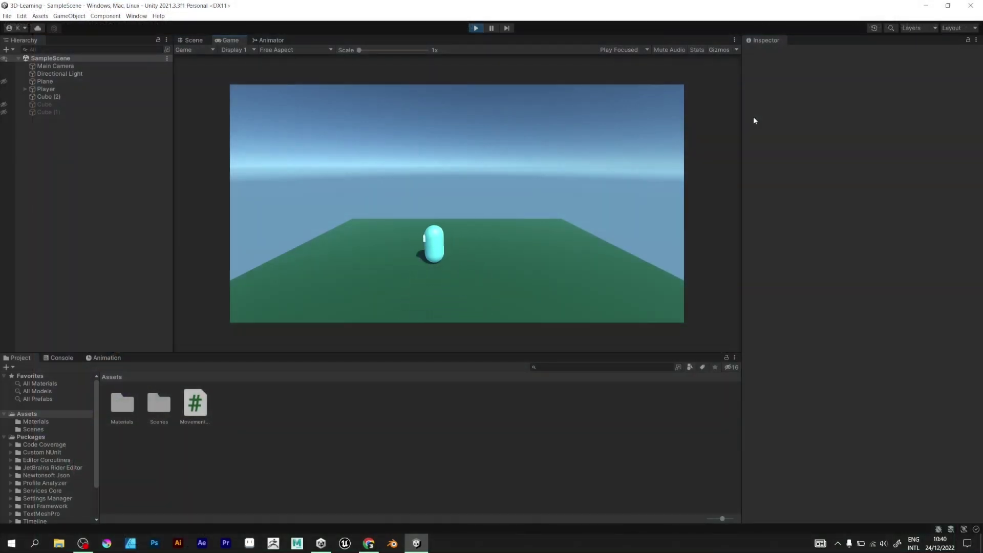
Move the capsule with the A key in Play mode, then stop playing.
key(a)
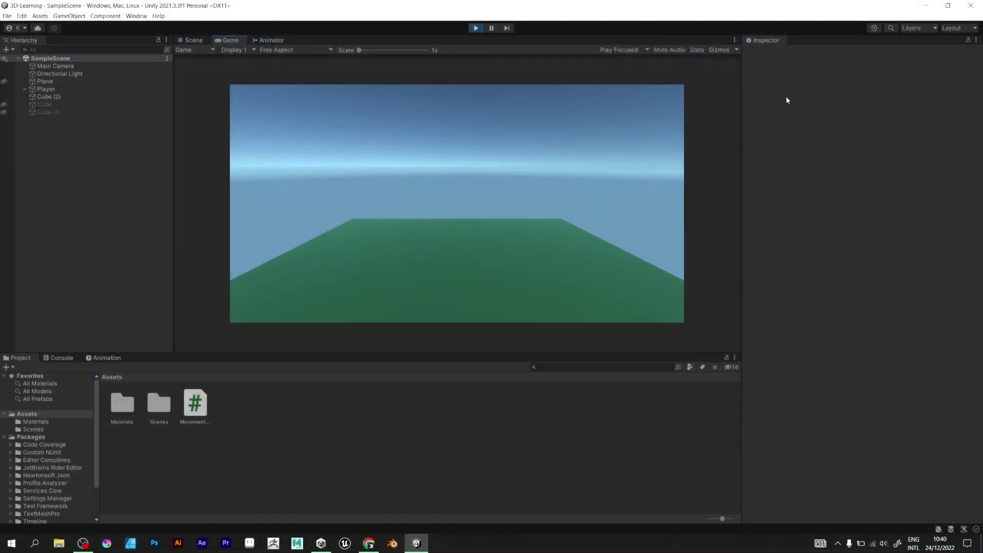
click(475, 28)
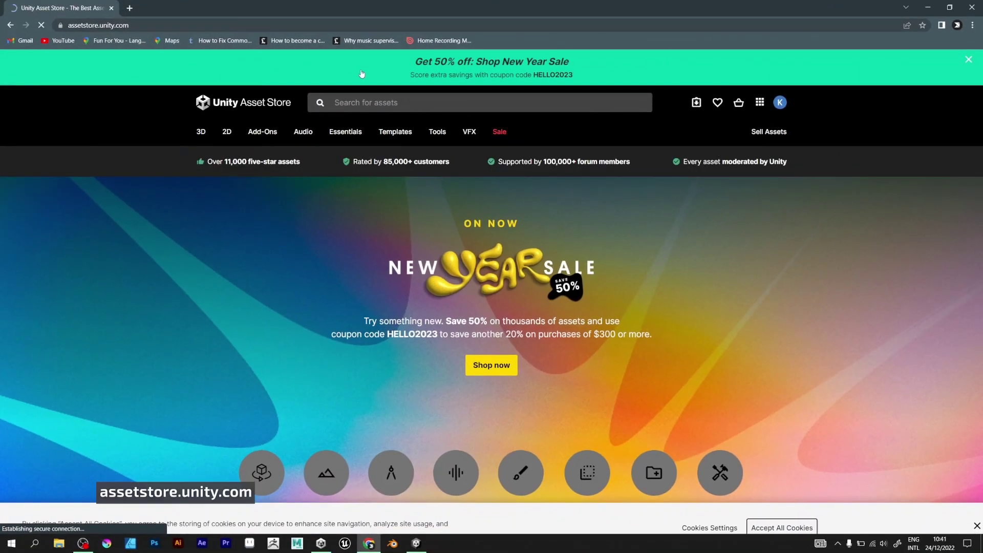
Search 'joystick', add the free Joystick Pack to My Assets, and open it in Unity.
click(358, 102)
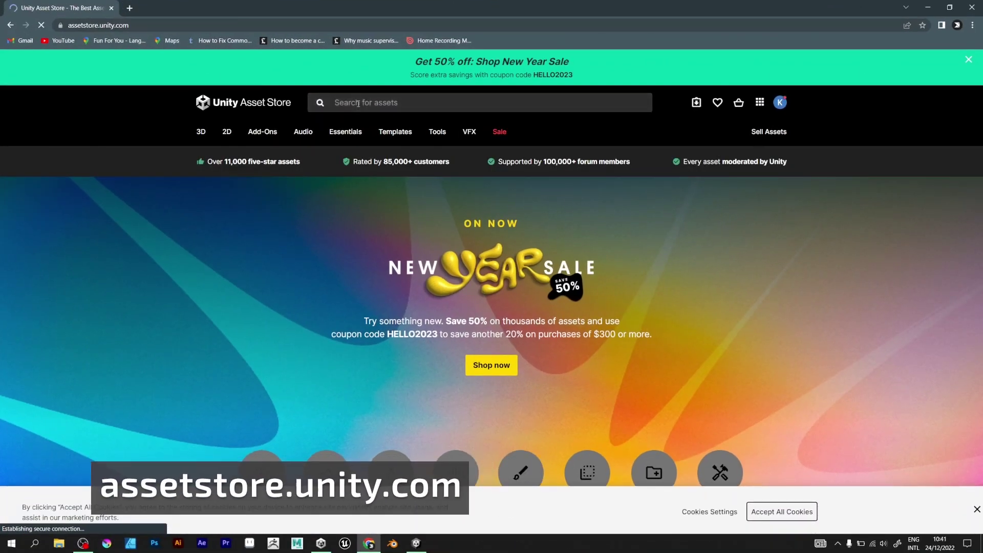
text(joystick)
key(Return)
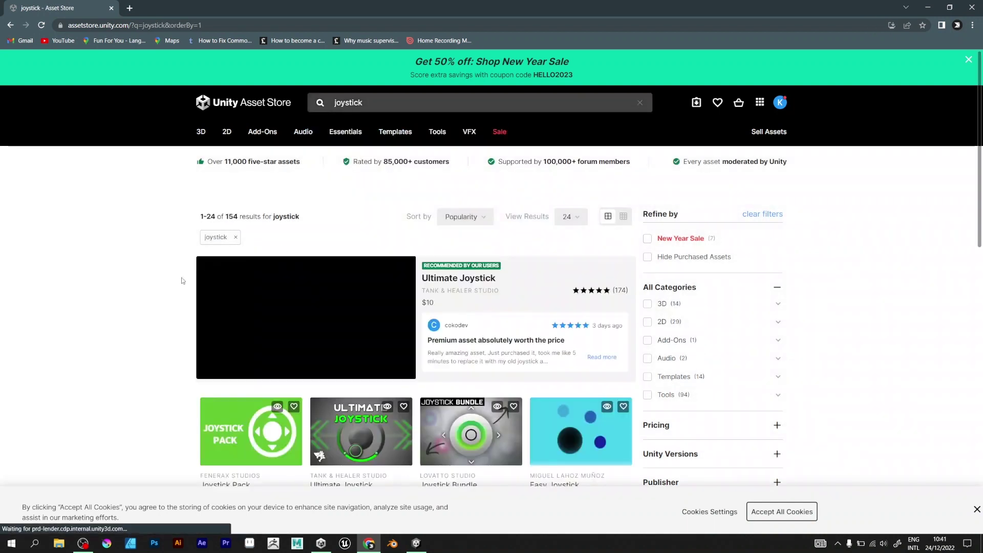
scroll(166, 281, down, 3)
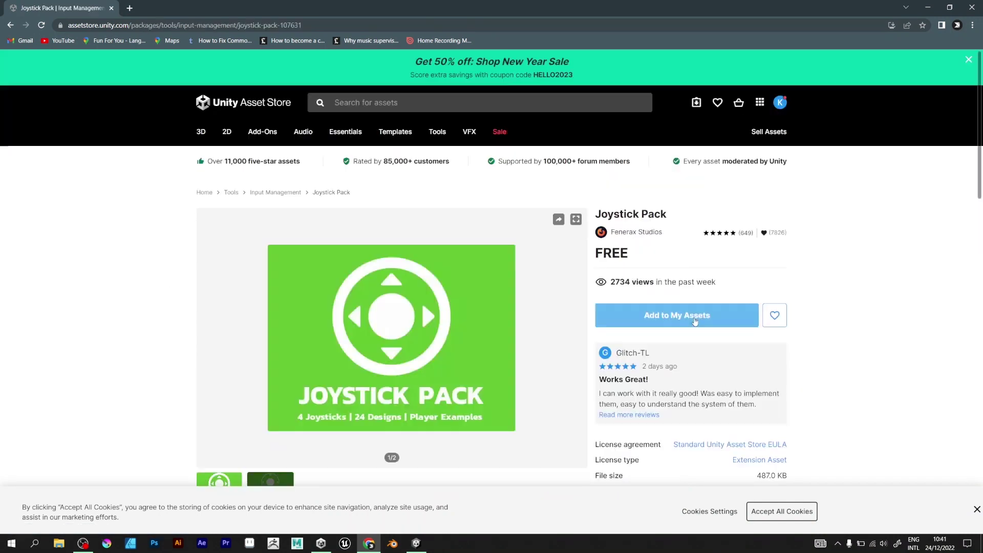
click(695, 321)
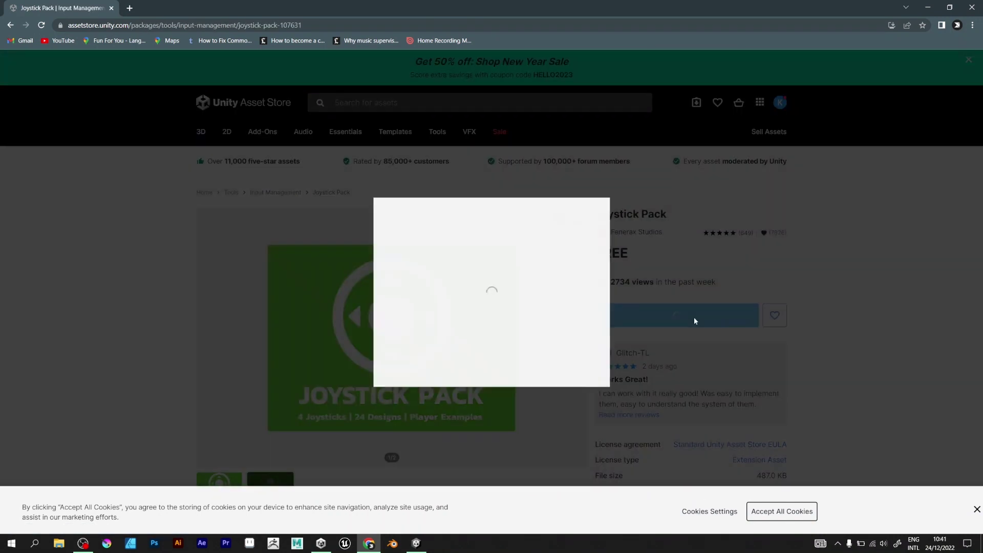
scroll(560, 308, down, 5)
click(559, 367)
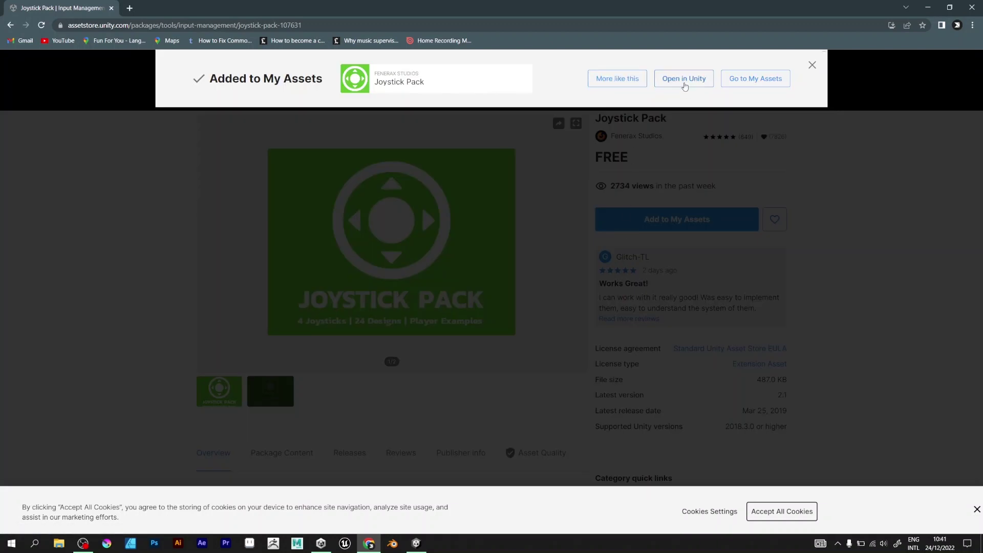
click(684, 87)
click(542, 108)
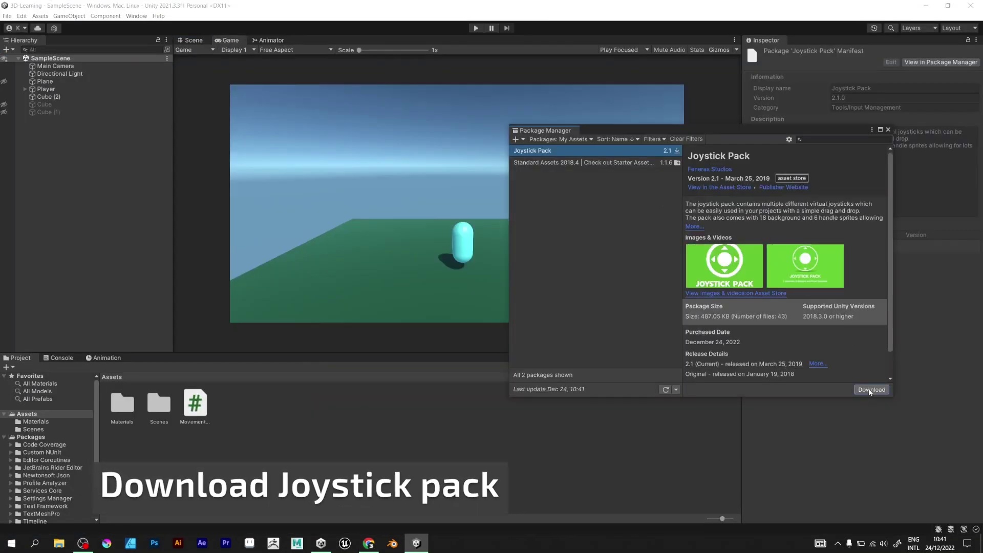
Download the Joystick Pack in Package Manager and import all of its files.
click(871, 390)
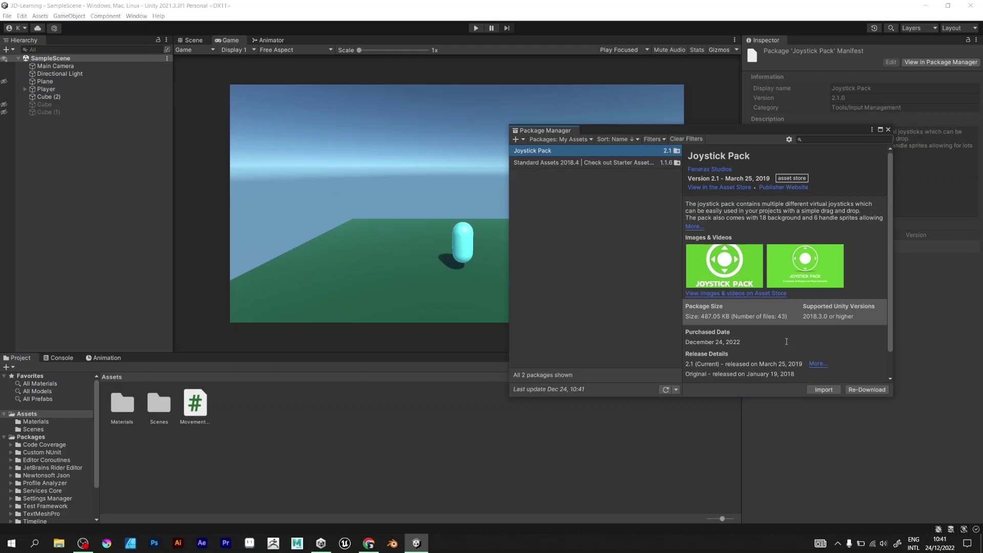
click(824, 390)
scroll(304, 282, down, 5)
scroll(305, 282, down, 3)
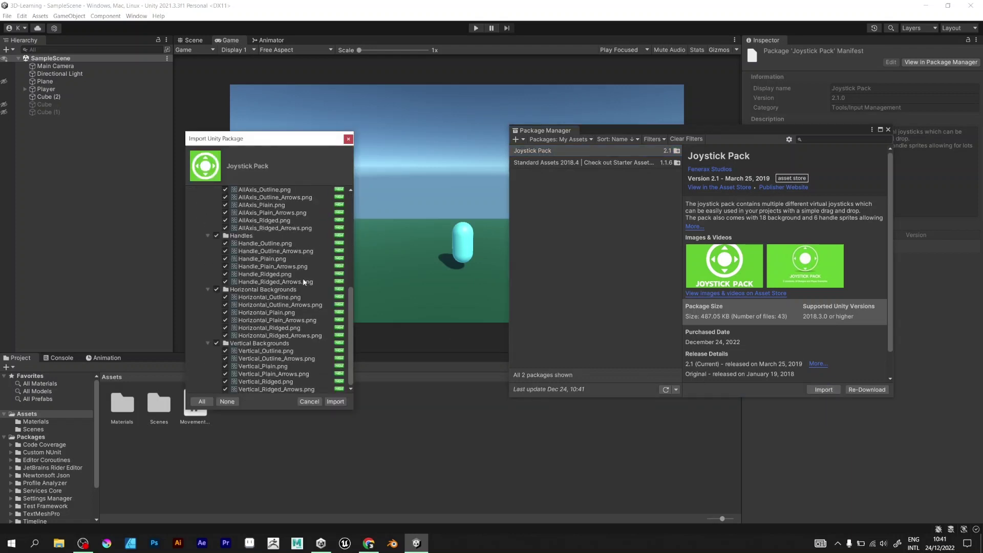
click(335, 401)
scroll(345, 198, down, 3)
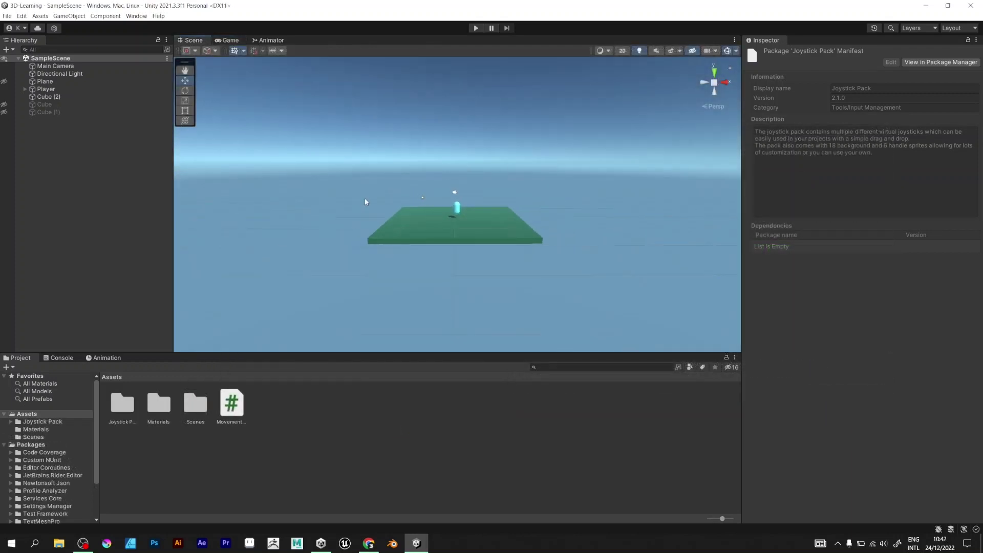
scroll(365, 197, down, 2)
right_drag(476, 188, 144, 171)
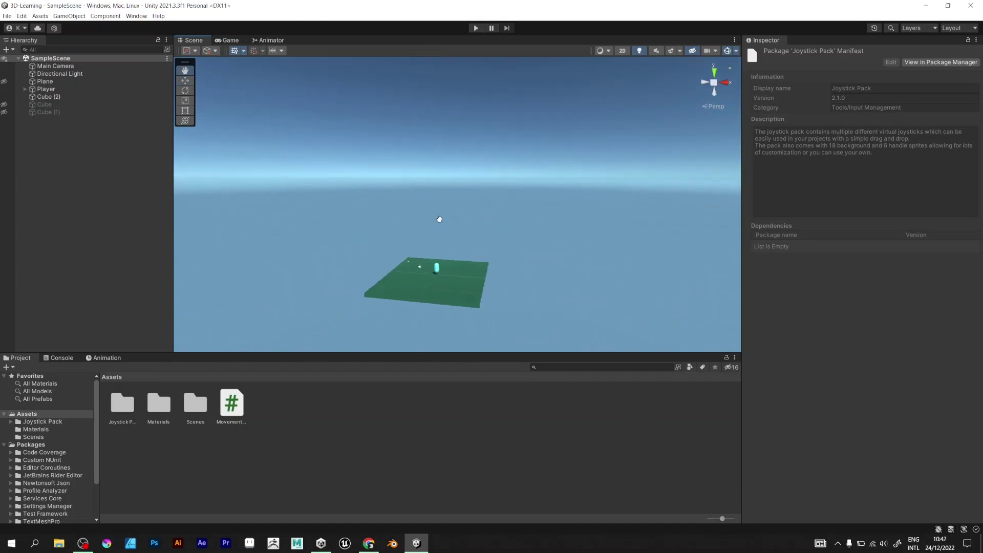
Create a UI Canvas from the Hierarchy menu and switch the Scene view to 2D.
right_click(109, 159)
mouse_move(181, 330)
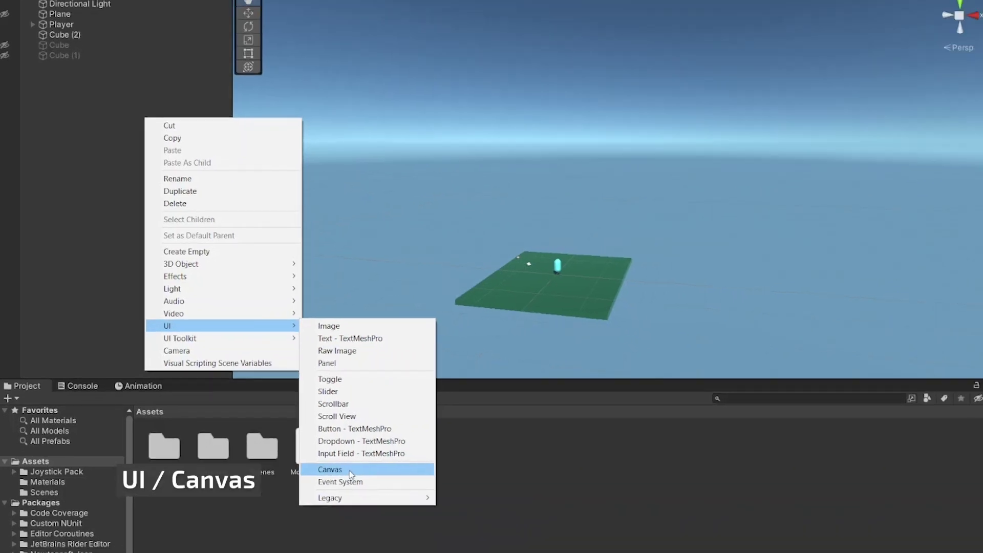
click(358, 485)
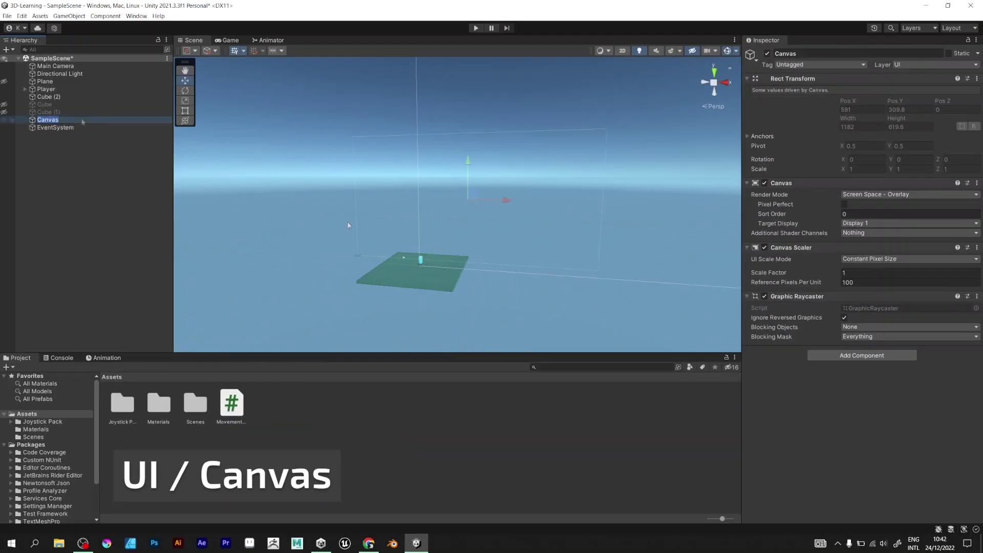
click(623, 51)
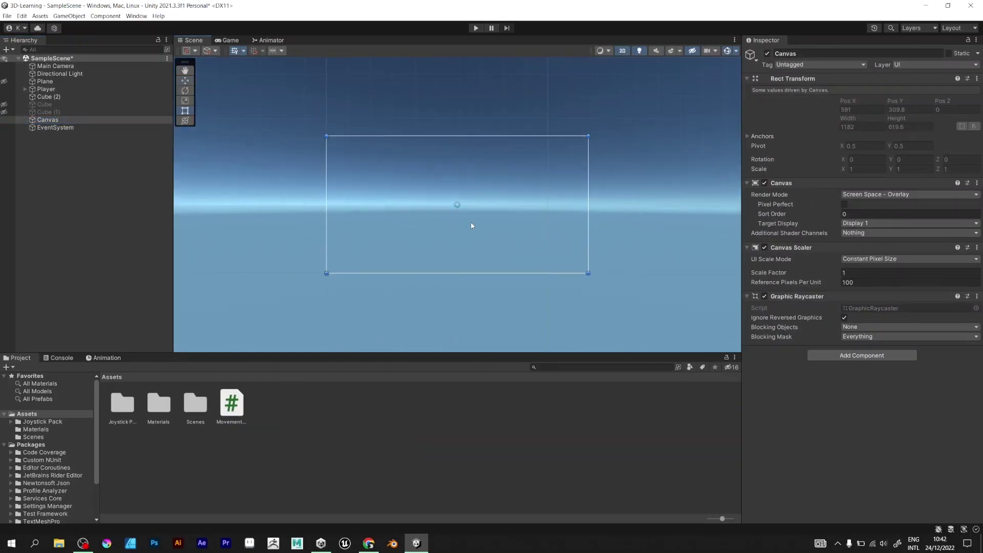
scroll(471, 222, up, 2)
scroll(497, 214, up, 2)
scroll(471, 214, up, 1)
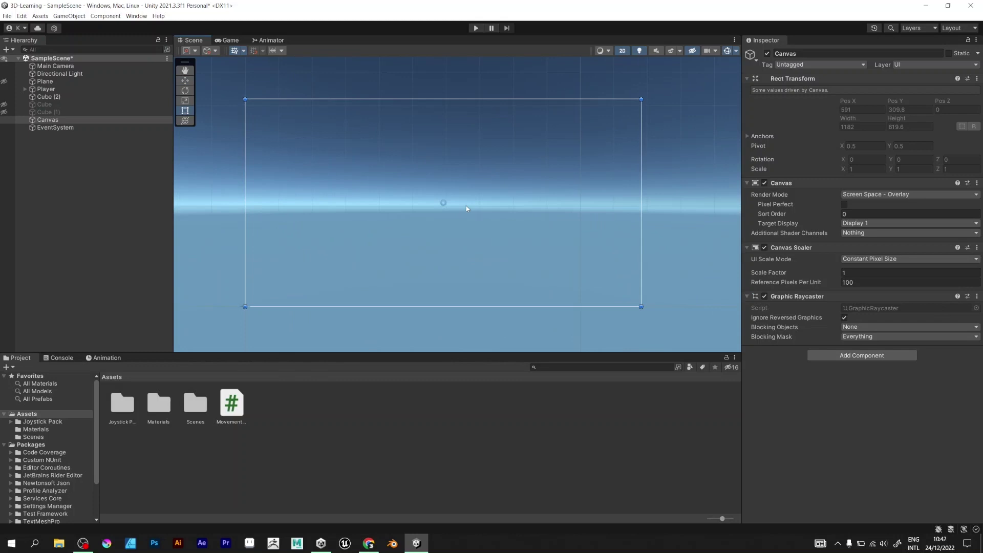
scroll(466, 209, up, 1)
click(421, 83)
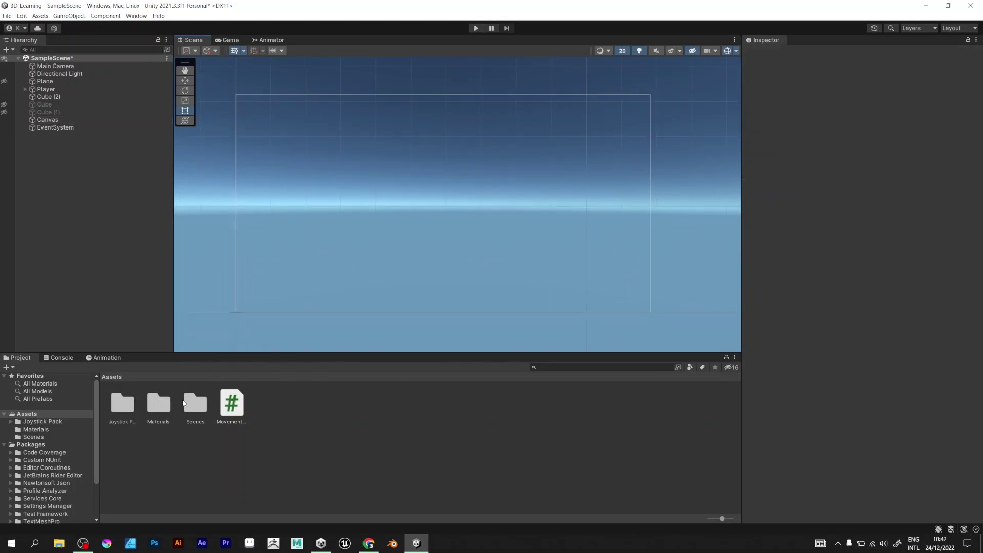
Drag the Fixed Joystick prefab into the Canvas and move it bottom-left.
double_click(126, 410)
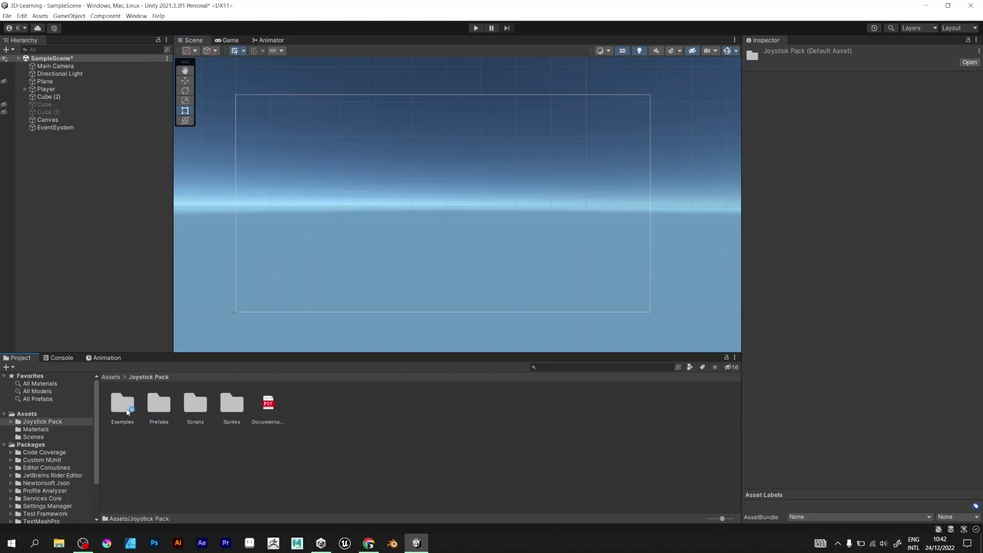
double_click(156, 408)
click(159, 405)
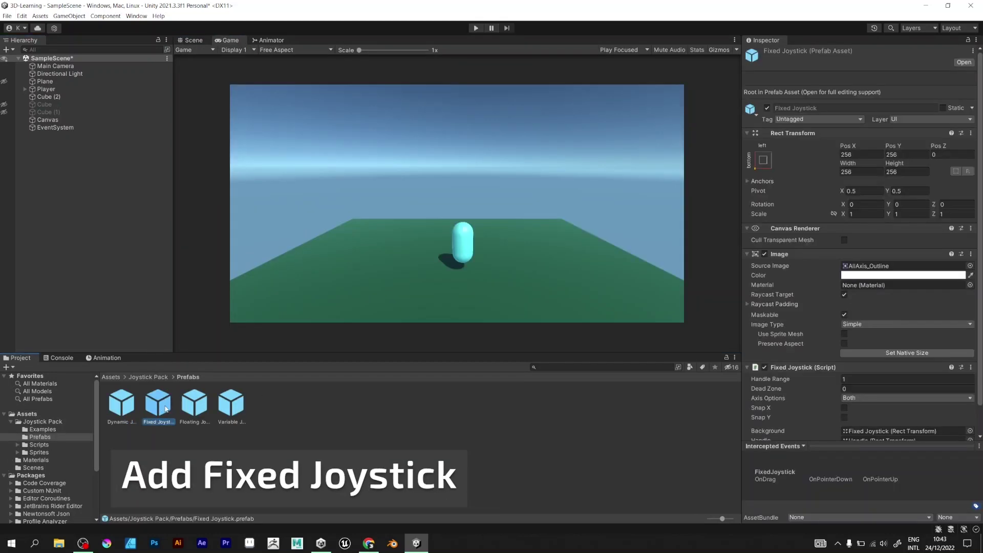
drag(64, 158, 47, 122)
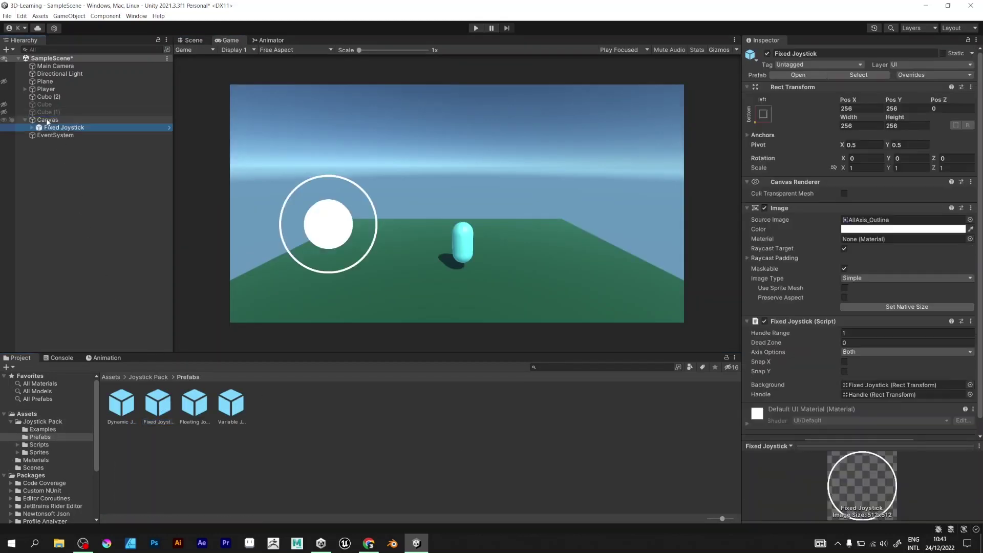
click(193, 40)
drag(351, 224, 312, 269)
Preview the Game view at Full HD (1920x1080), then recenter the Scene view.
click(230, 40)
click(277, 50)
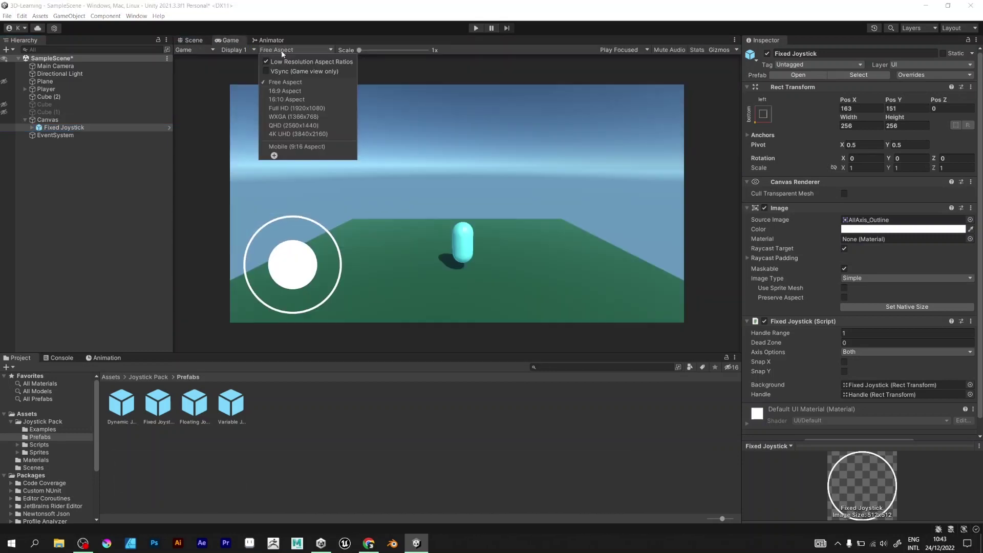
click(302, 108)
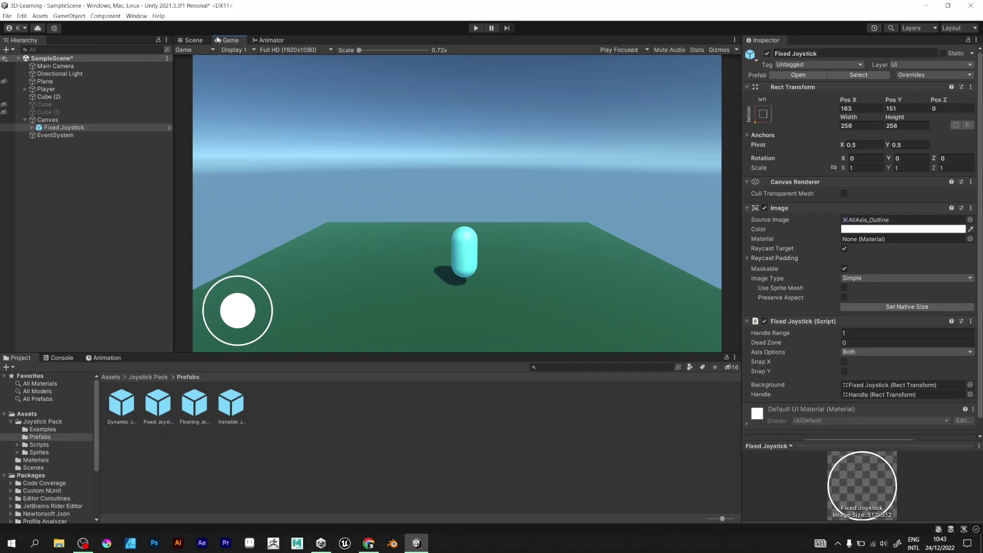
click(197, 39)
scroll(249, 151, down, 2)
scroll(292, 158, down, 2)
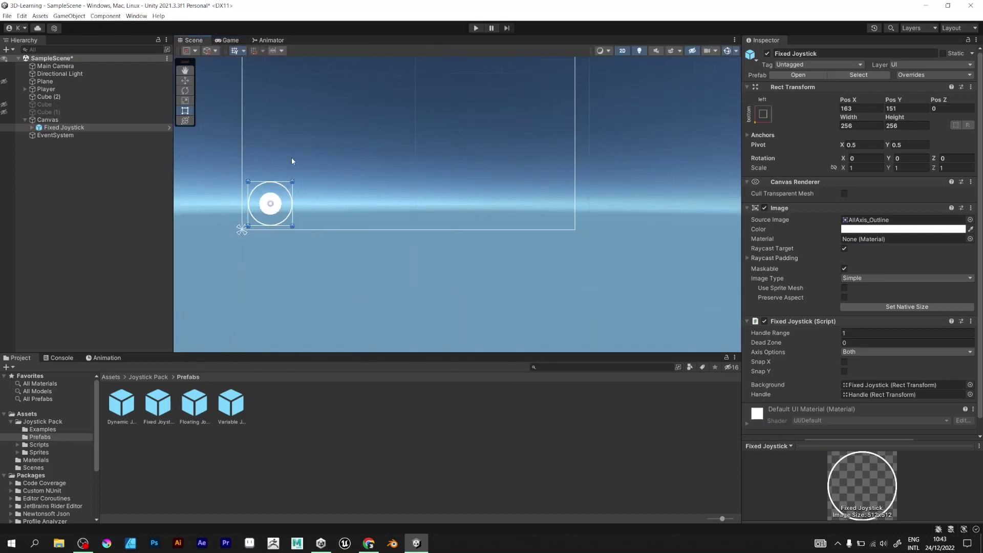
middle_drag(291, 157, 331, 208)
Set the Canvas Scaler to Scale With Screen Size at 1024×600 and preview it.
click(280, 110)
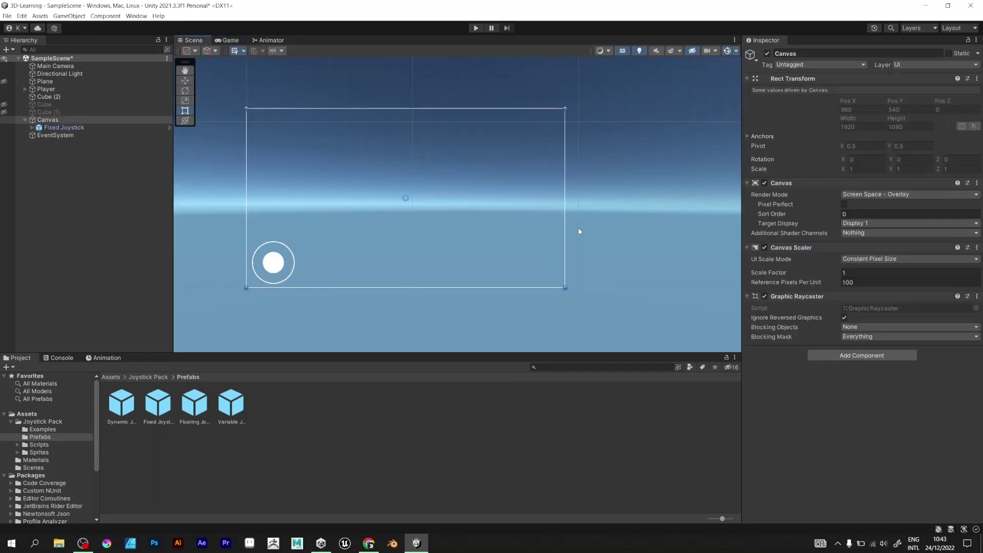
click(875, 259)
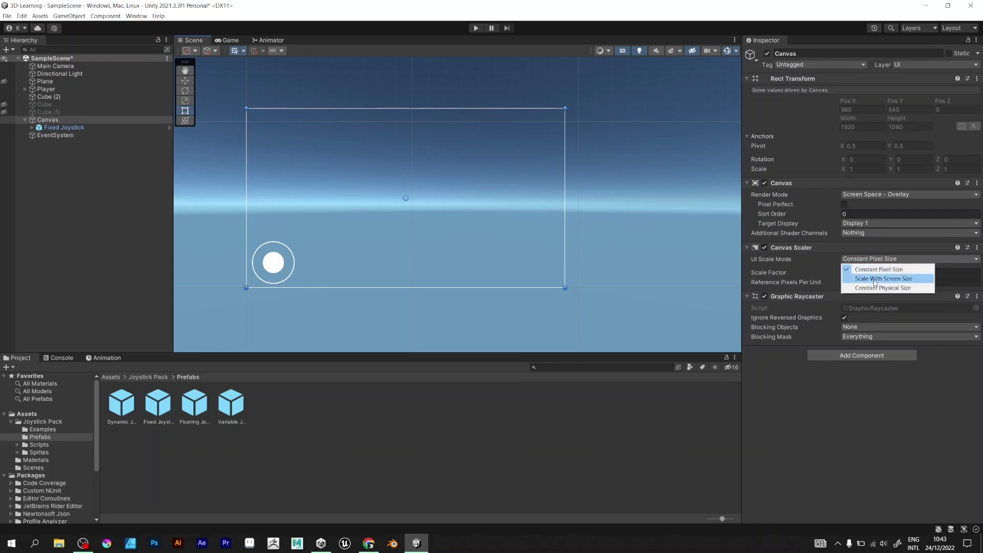
click(874, 279)
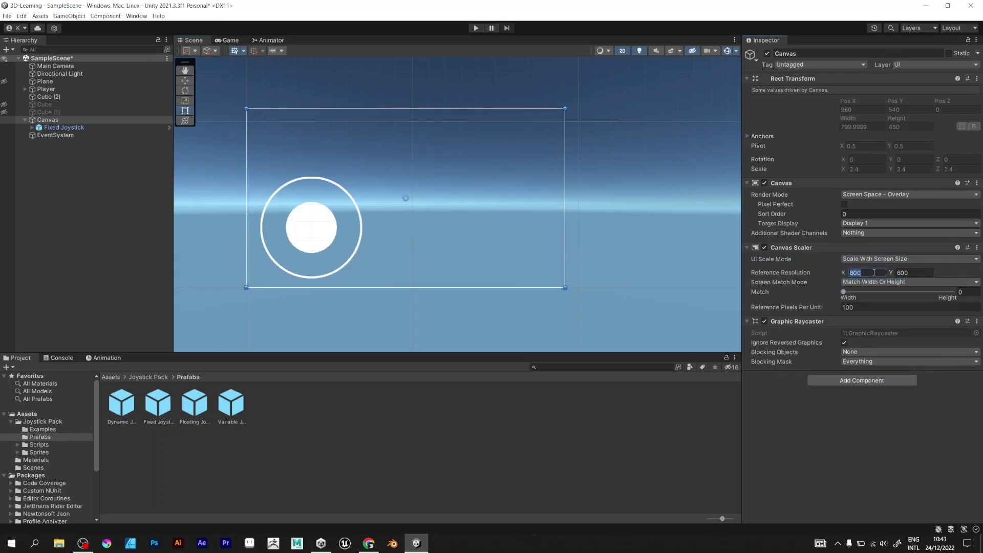
text(1024)
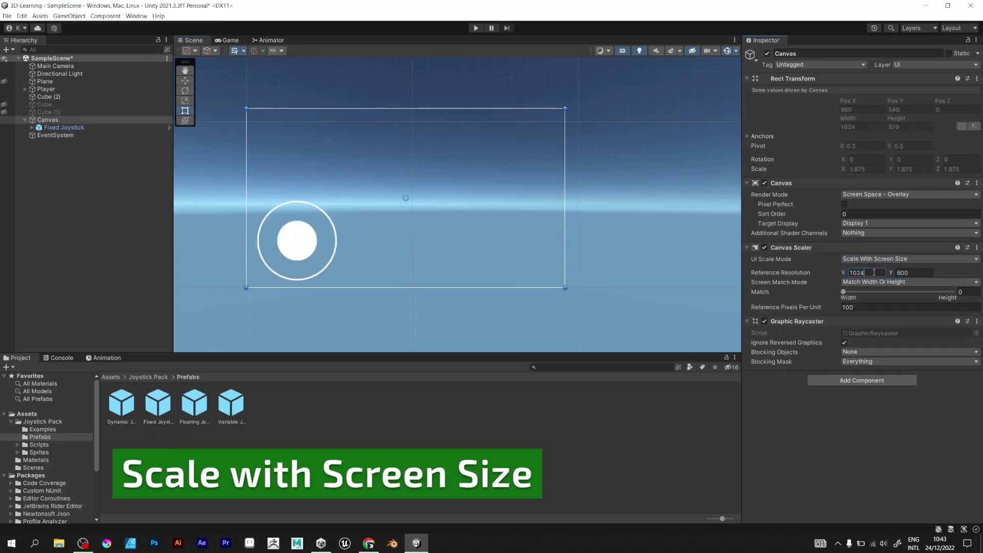
click(223, 40)
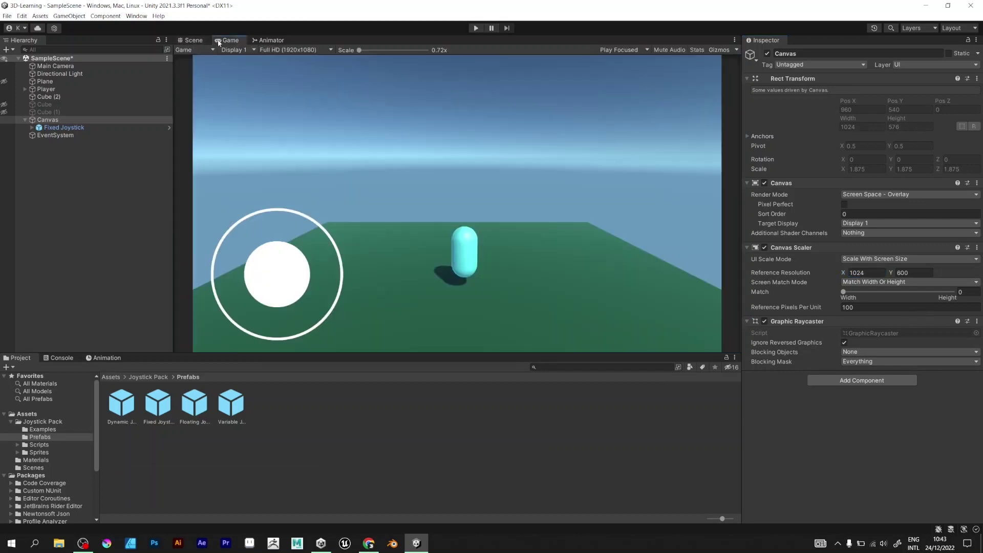
Select Player and locate its MovementScript asset to open in Visual Studio.
click(193, 40)
click(47, 89)
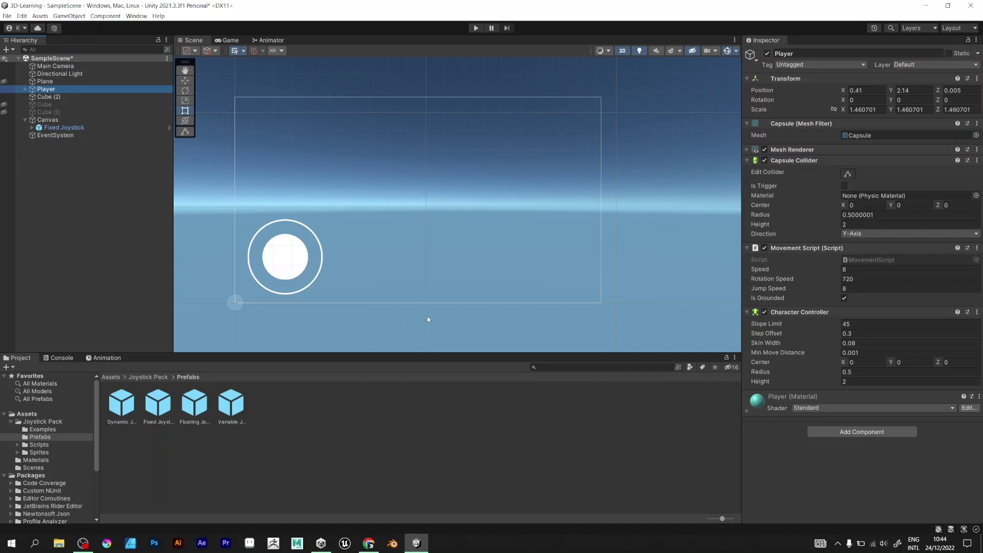
click(859, 259)
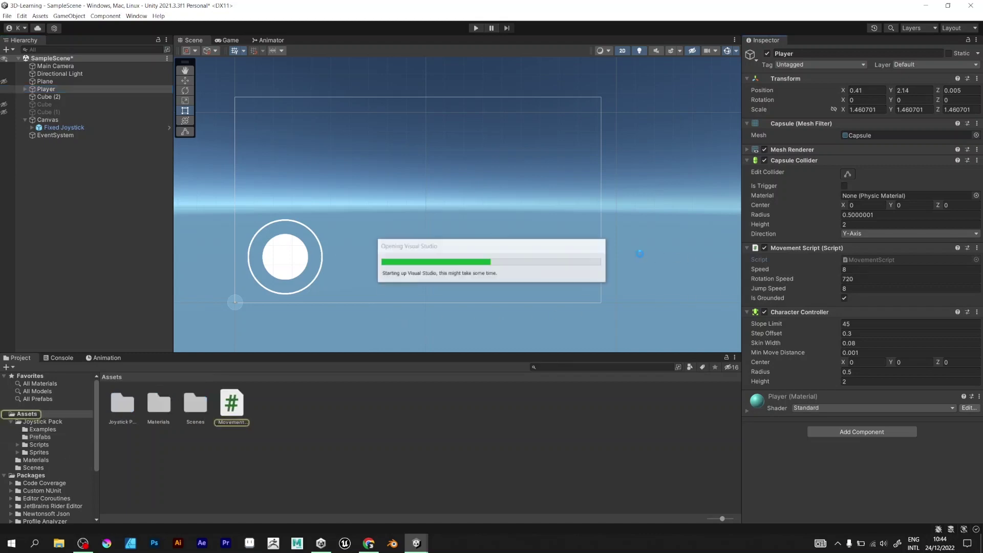
Add 'public Joystick joy;' plus speed-scaled joyHorizontalMove and joyVerticalMove in Update.
key(Return)
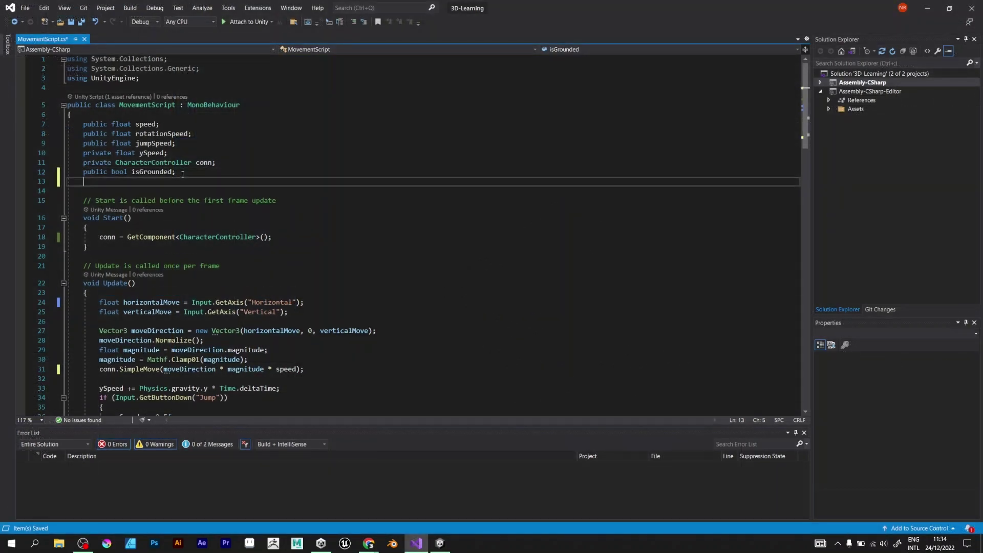
text(public )
text(Joystick j)
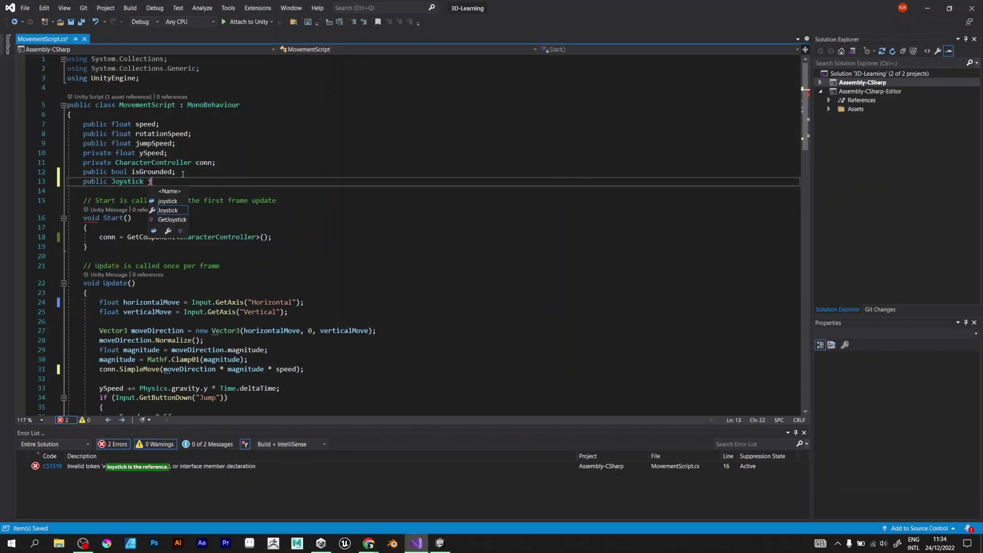
text(oy;)
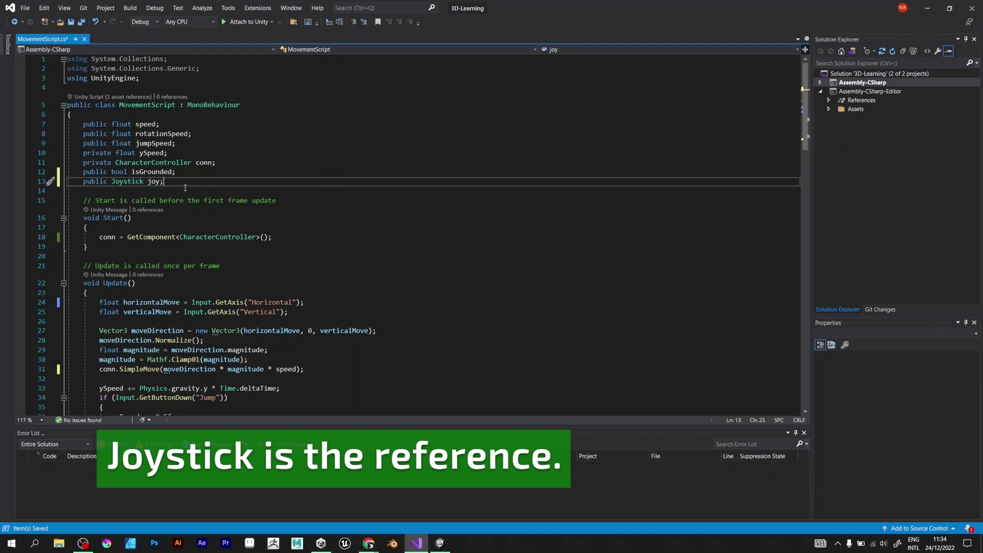
scroll(185, 187, down, 1)
scroll(185, 199, down, 2)
scroll(185, 200, down, 1)
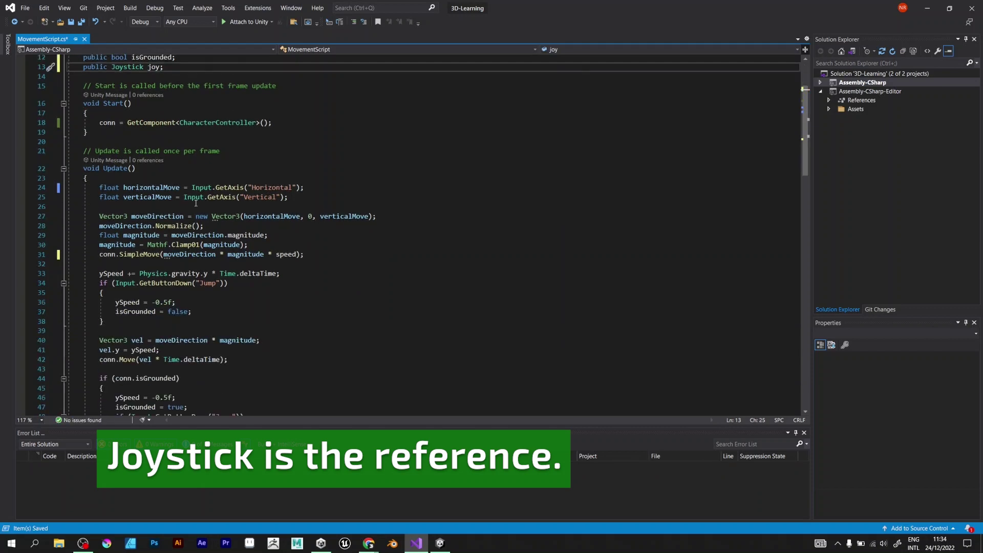
click(302, 200)
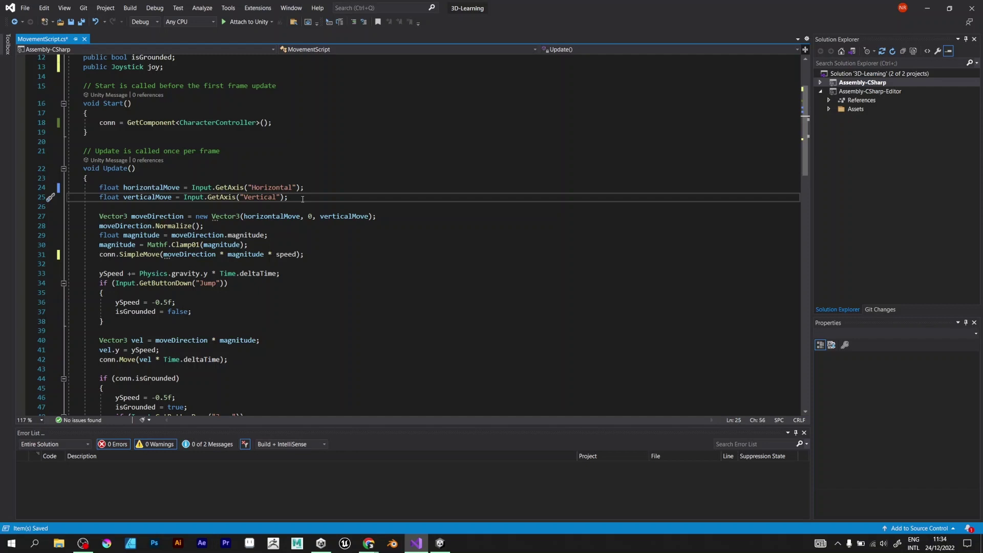
key(Return)
key(Return)
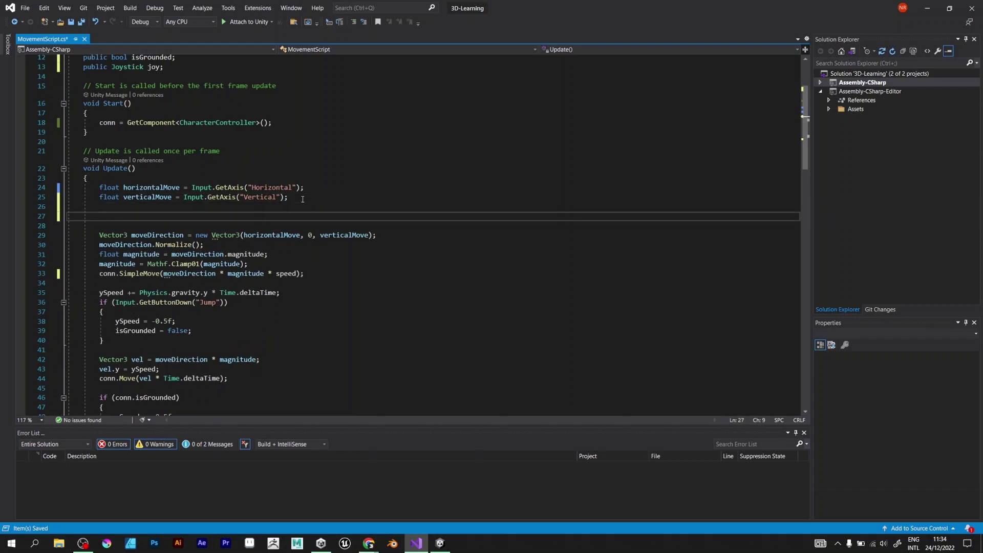
text(float jo)
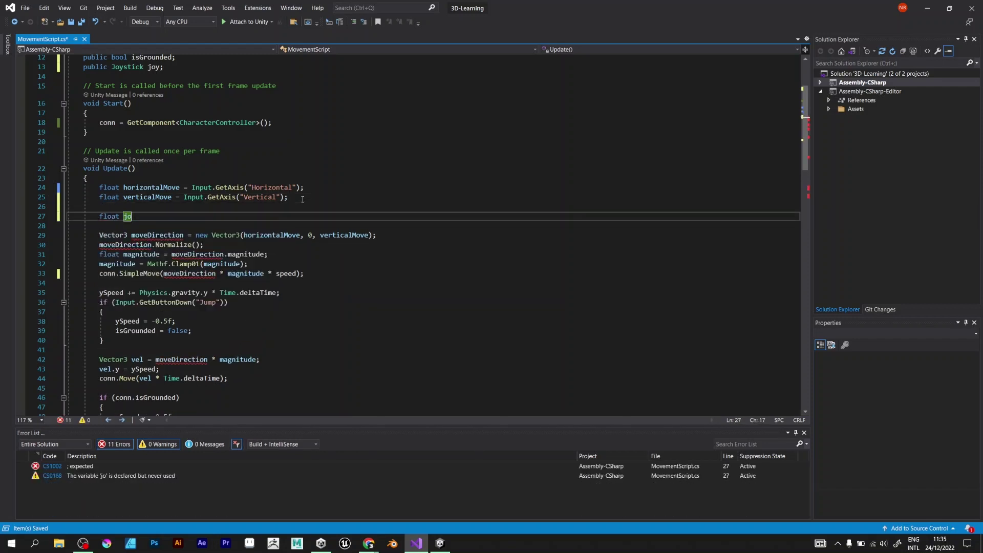
text(yHorizontalMove )
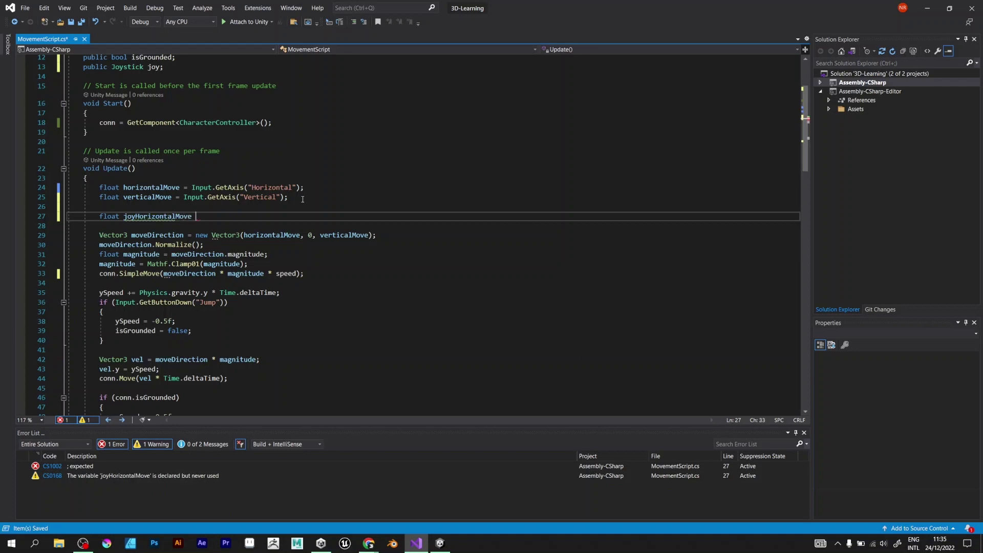
text(= )
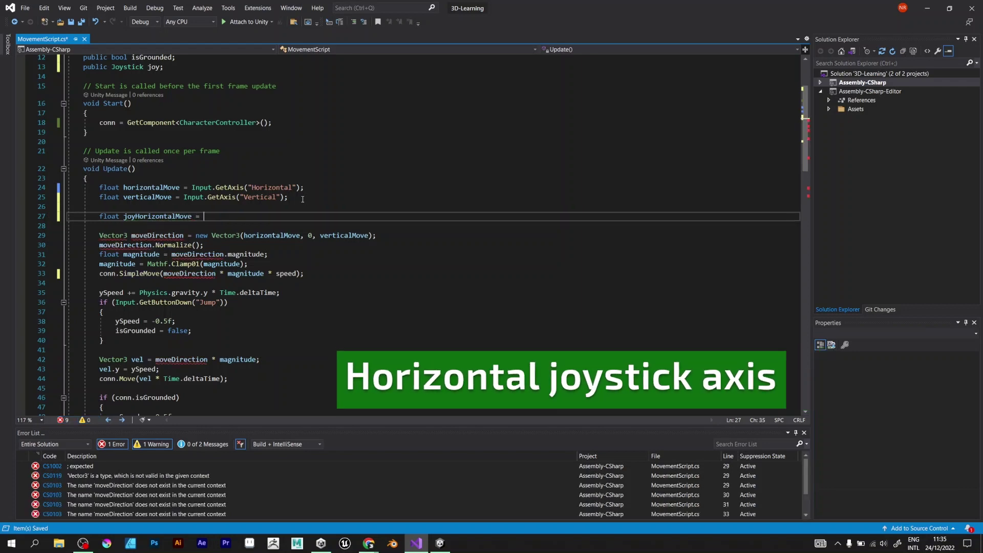
text(joy)
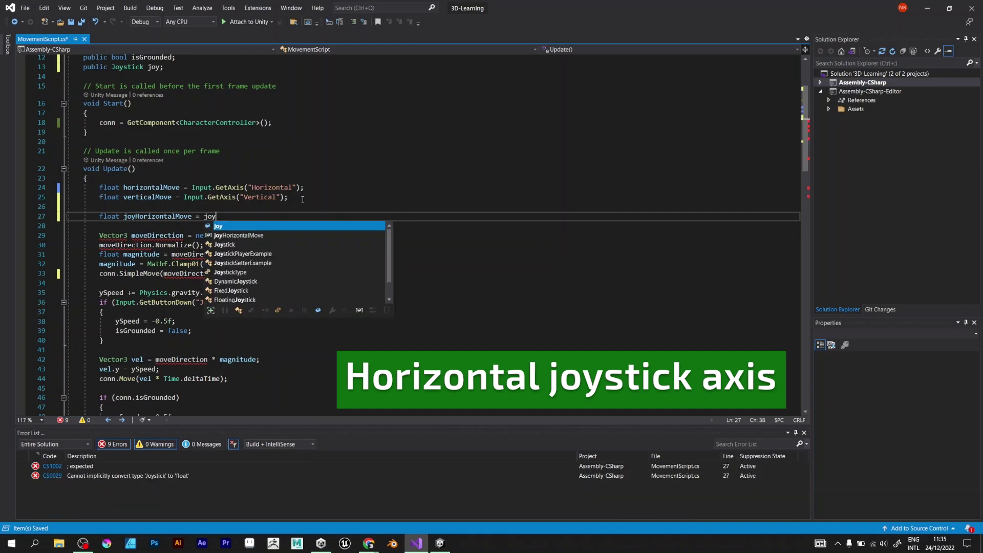
text(.Ho)
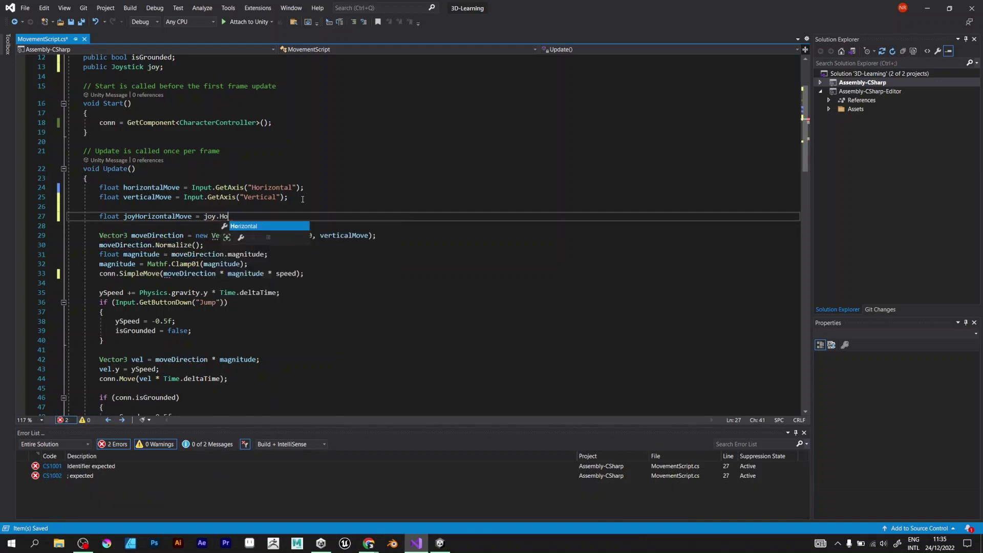
text(rizontal * )
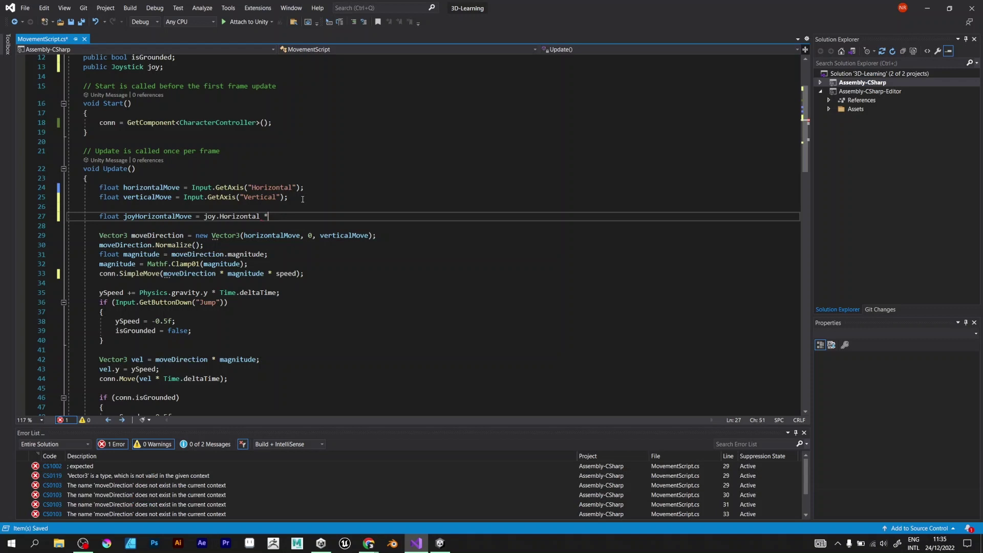
text(spee)
key(Tab)
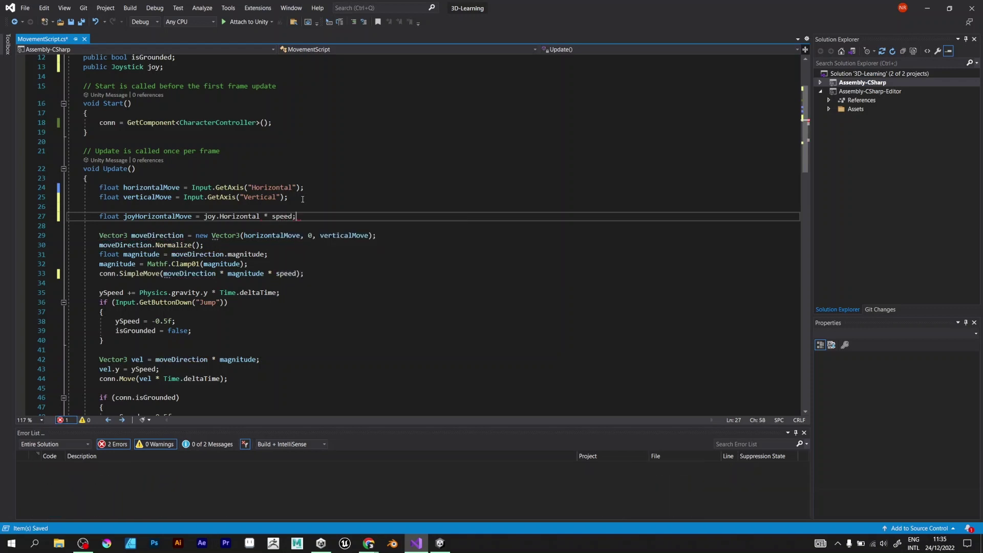
key(Return)
text(float joy)
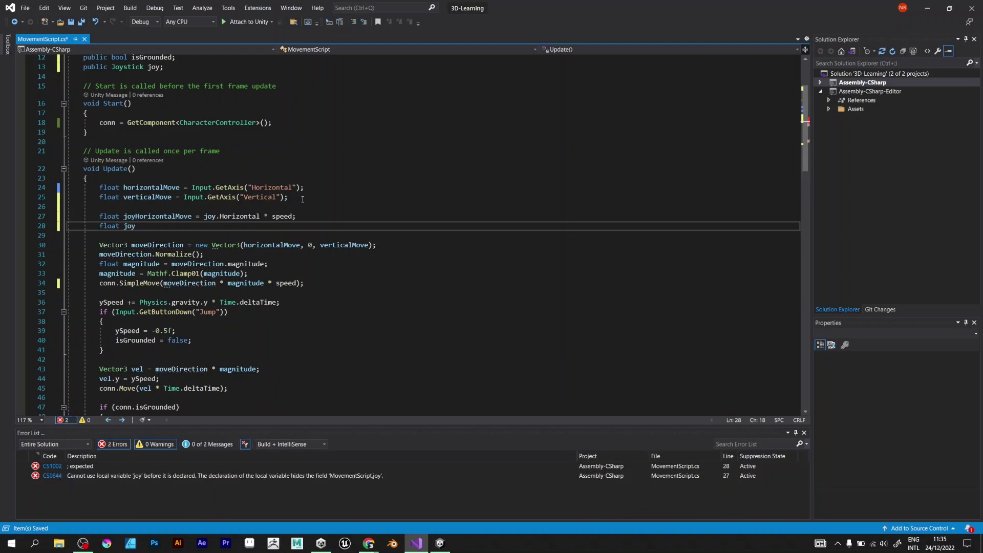
text(VerticalMo)
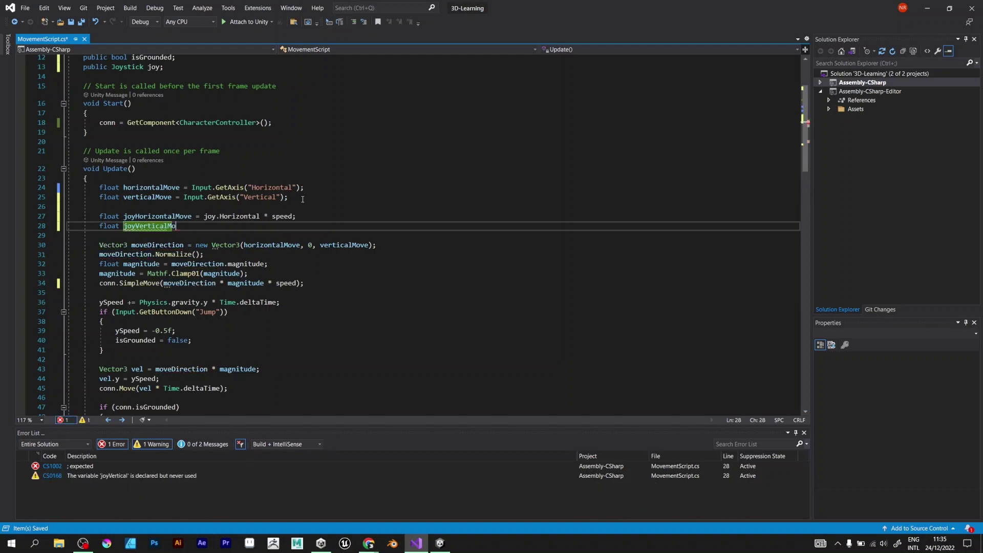
text(ve = joy.Vertical * speed;)
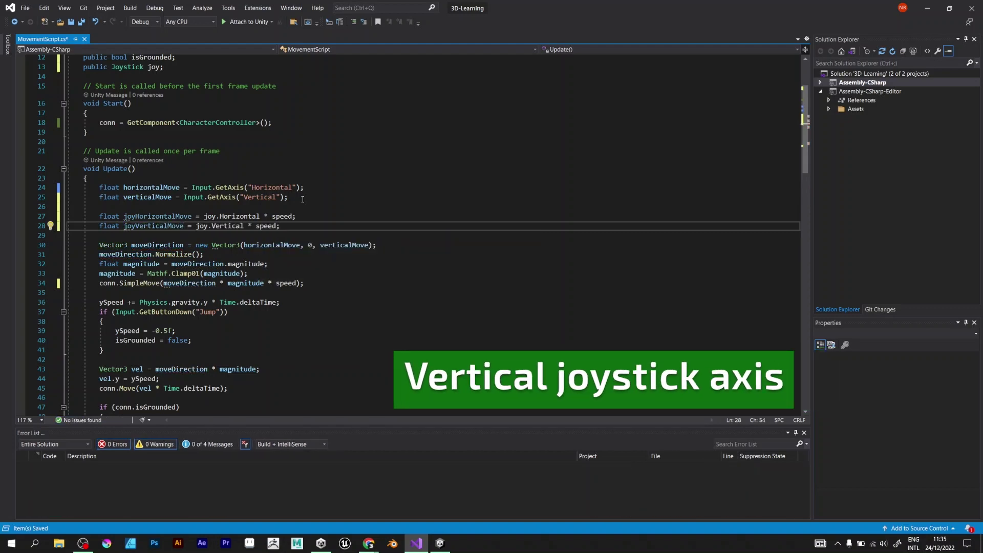
click(340, 283)
Declare joyMovement as new Vector3(joyHorizontalMove, 0, joyVerticalMove) and normalize it.
key(Return)
key(Return)
text(V)
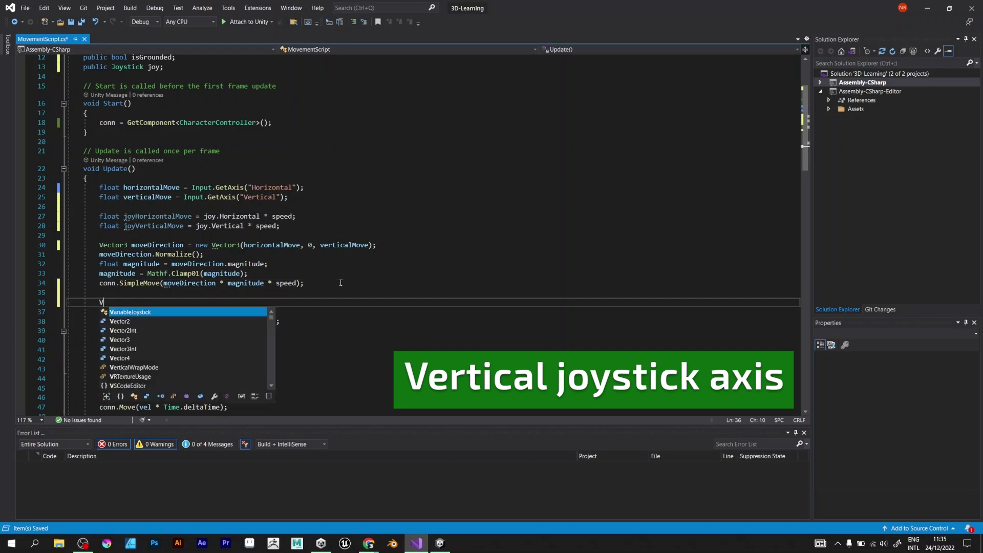
text(ector3 j)
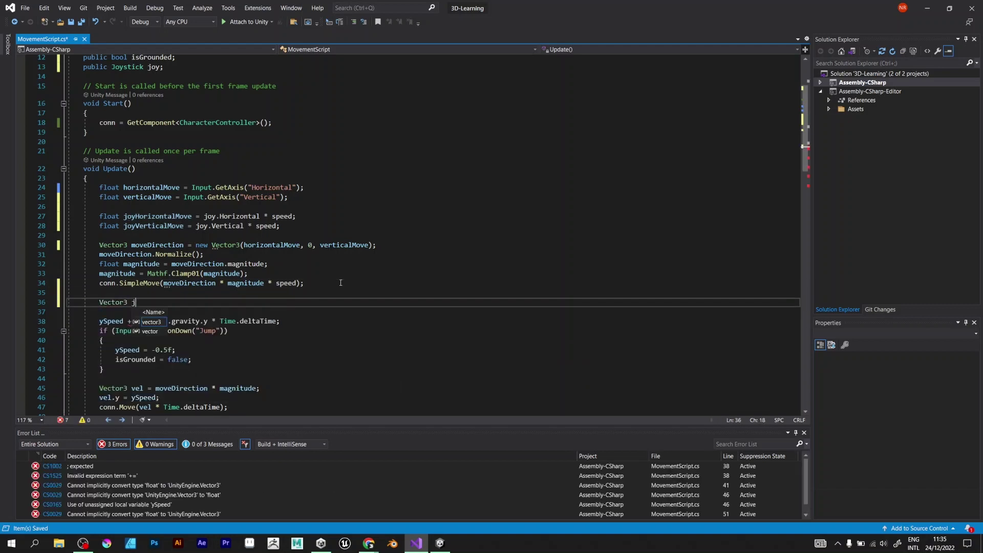
text(oyMovement)
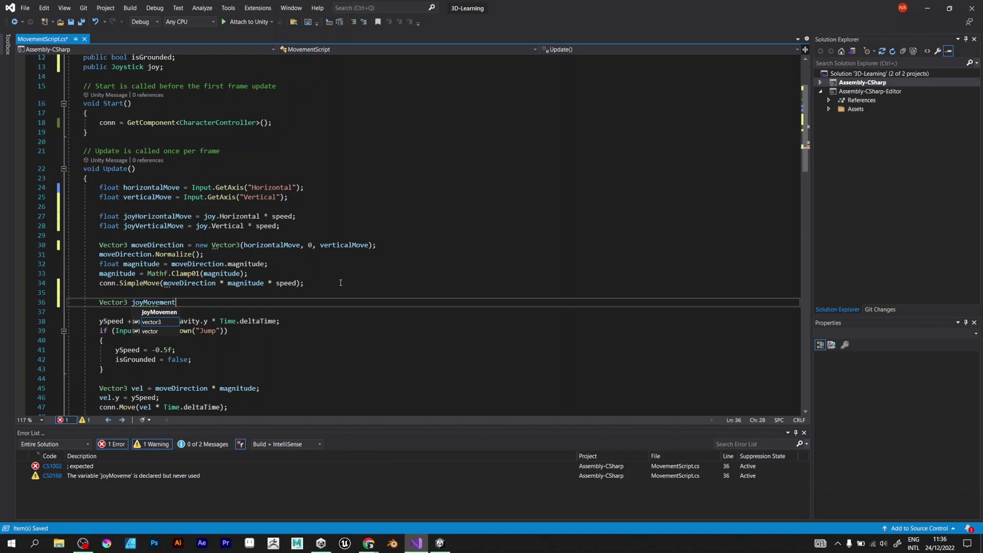
text(= new )
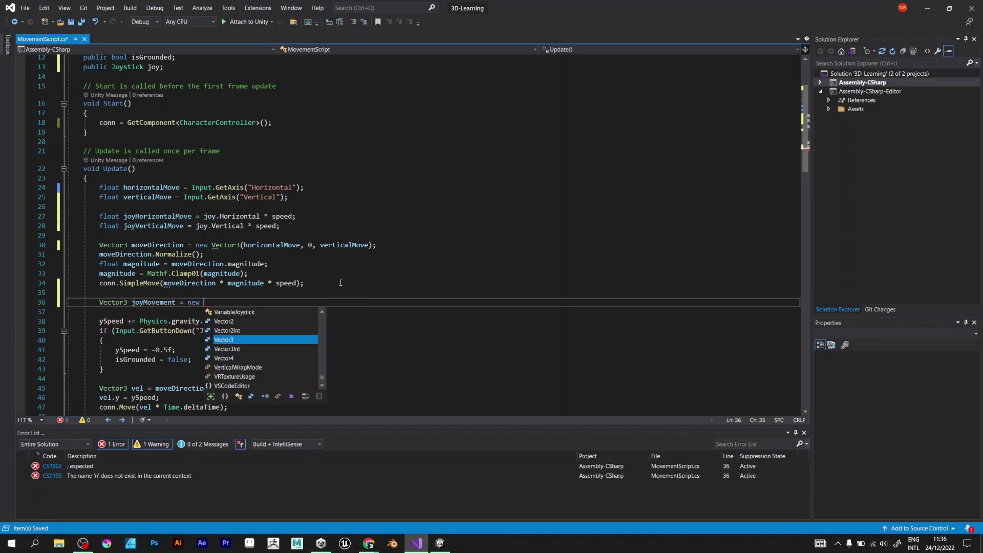
text(Vector3(j)
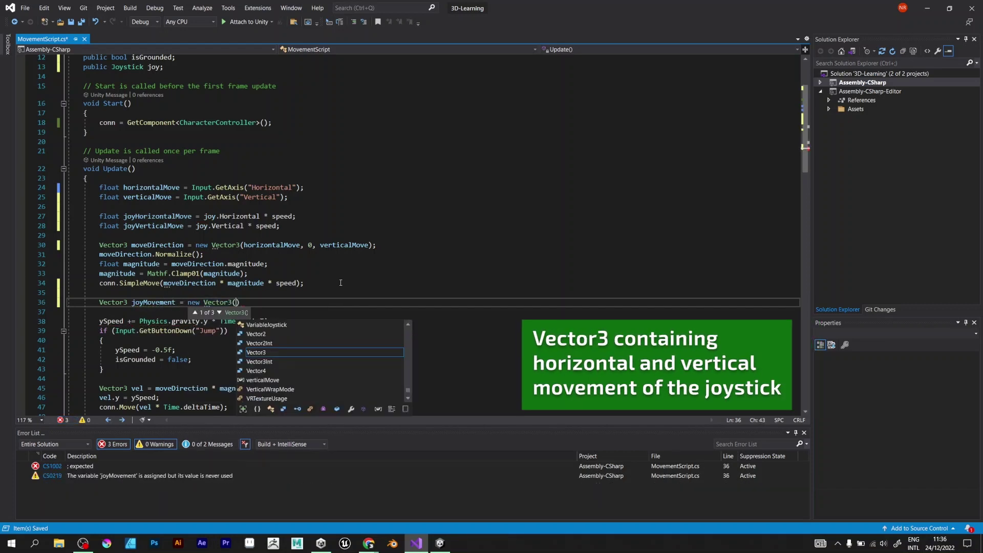
text(oy)
key(Tab)
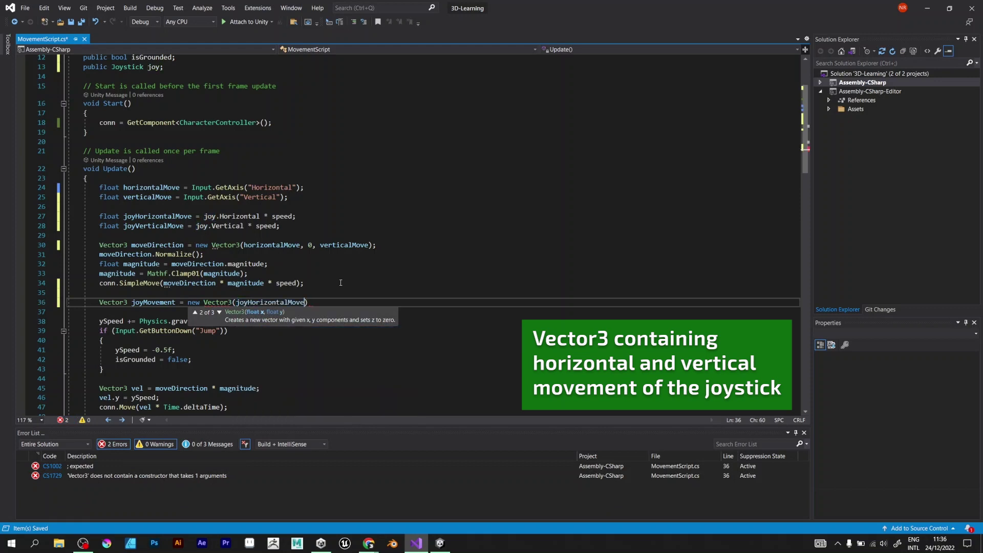
text(, 0, jo)
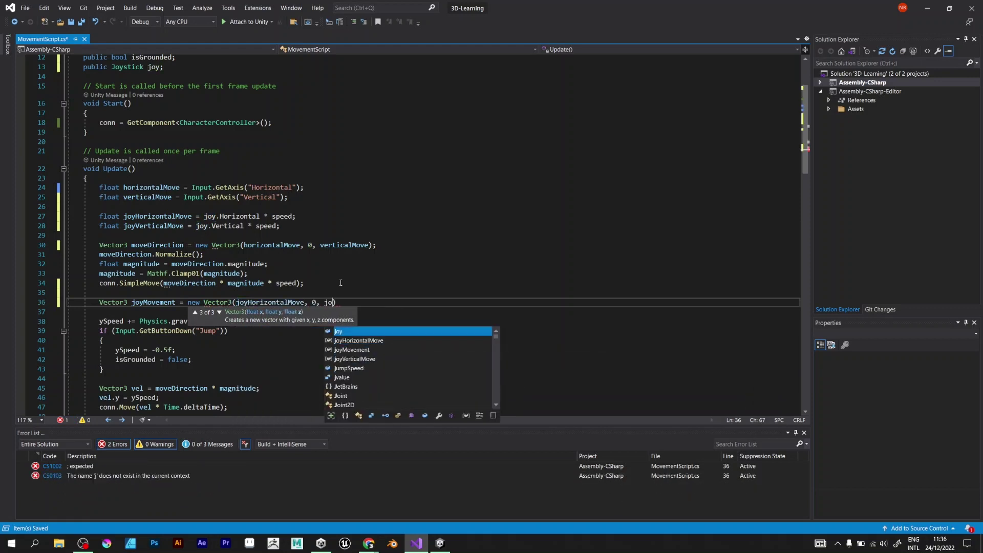
text(y)
text(V)
key(Tab)
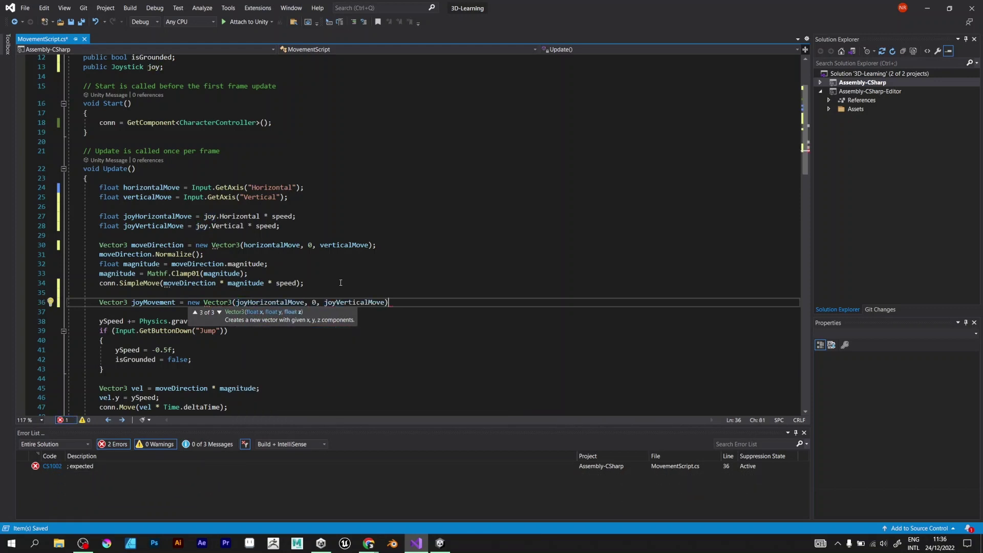
text(;)
key(Return)
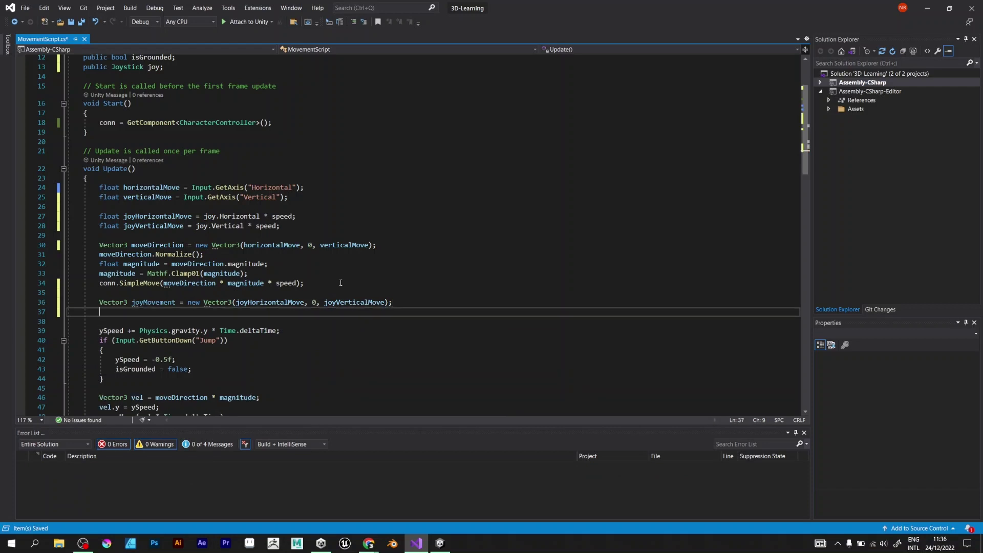
text(joy)
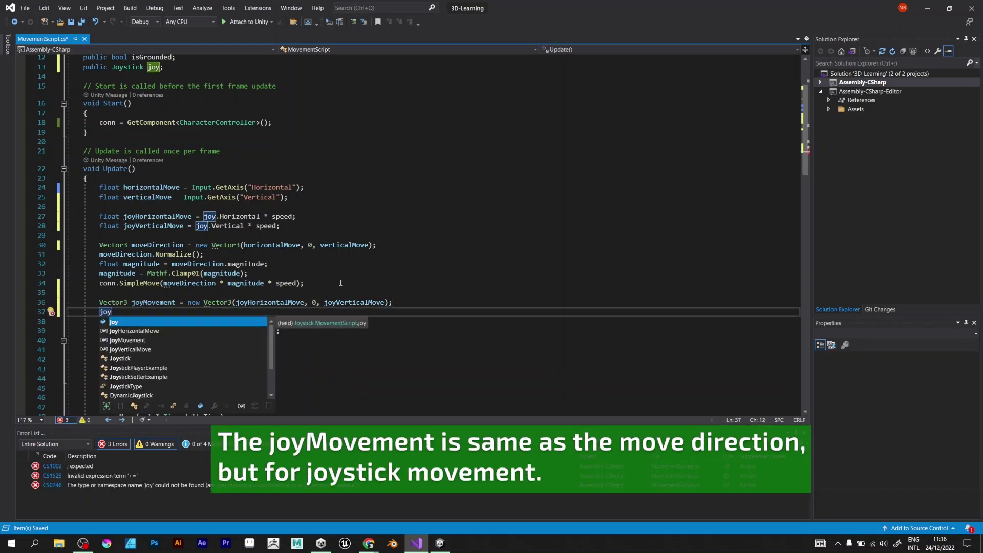
key(Escape)
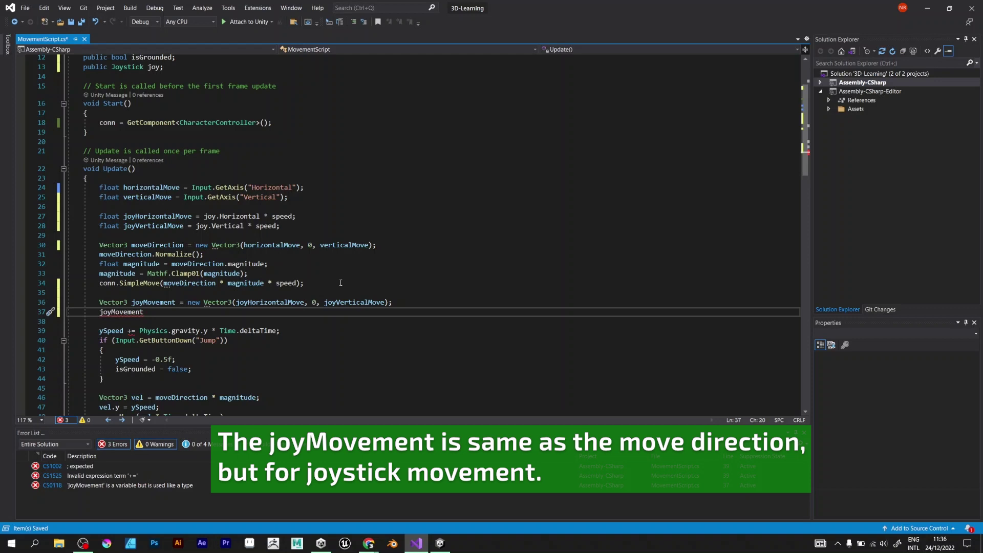
text(.Normalize)
key(Escape)
text(();)
Add conn.SimpleMove(joyMovement * joyMagnitude * speed) below the Normalize call.
key(Return)
text(conn)
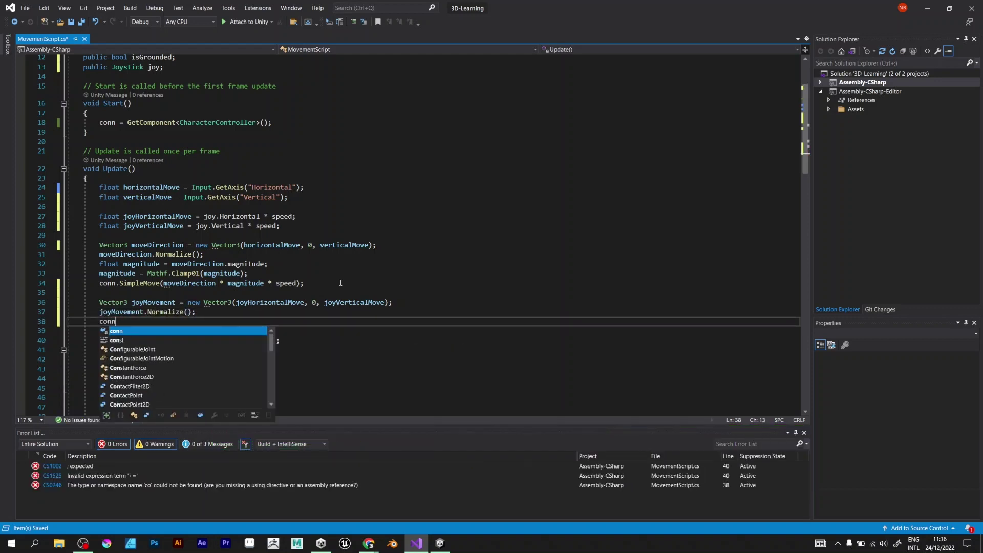
text(.Simp)
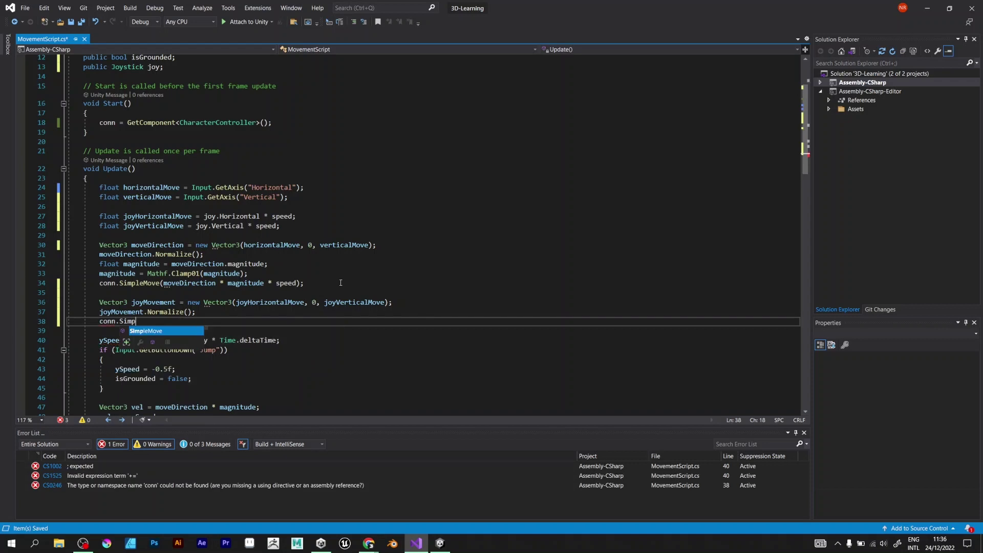
key(Tab)
text((joy)
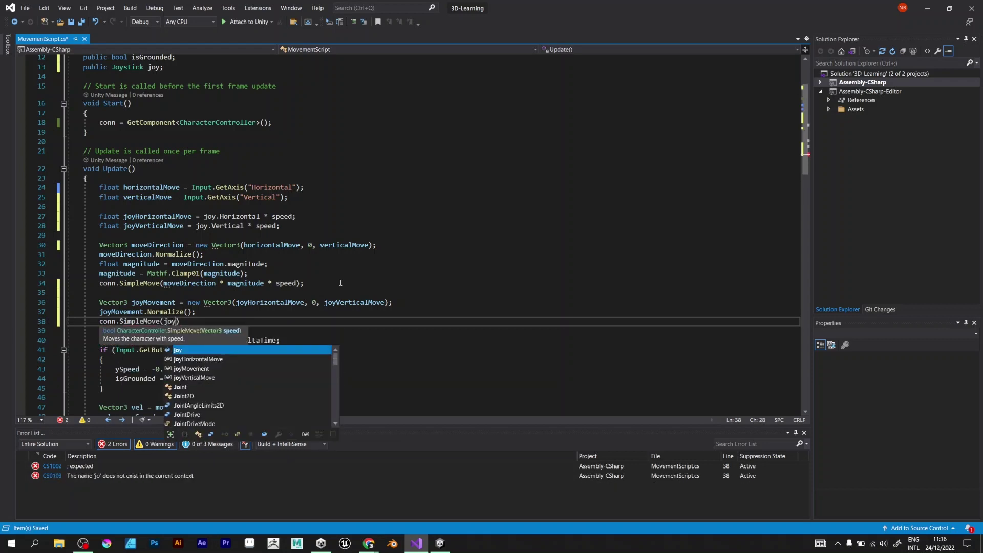
key(Escape)
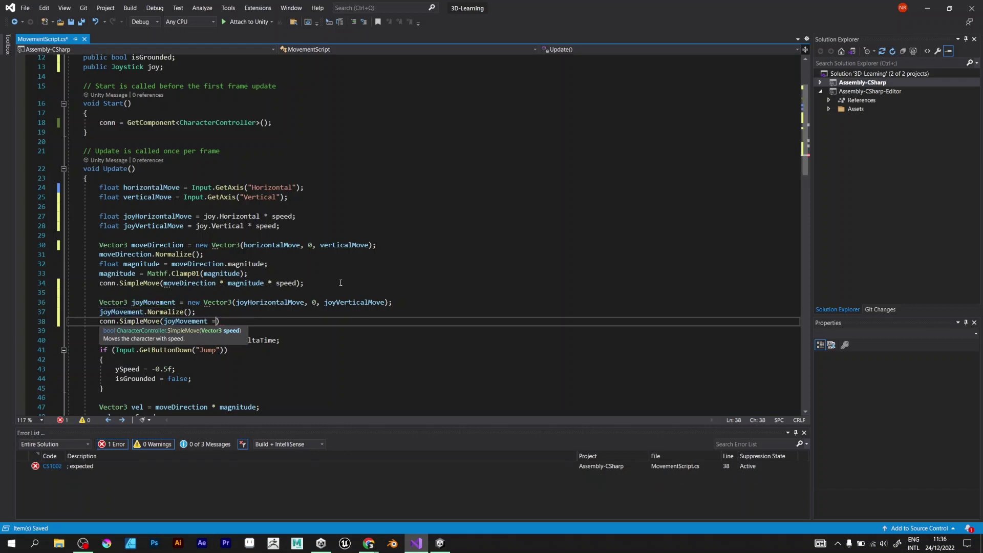
text(agni)
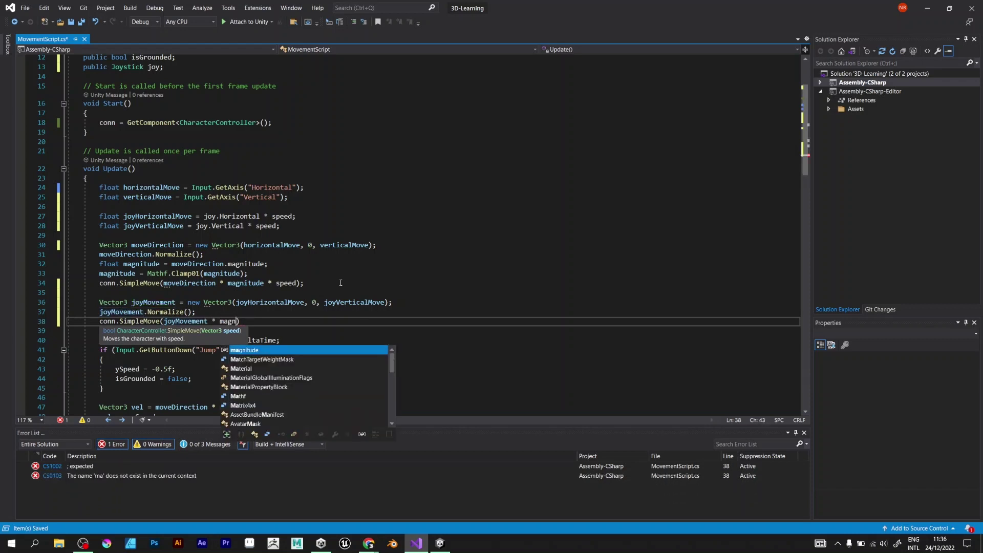
key(Tab)
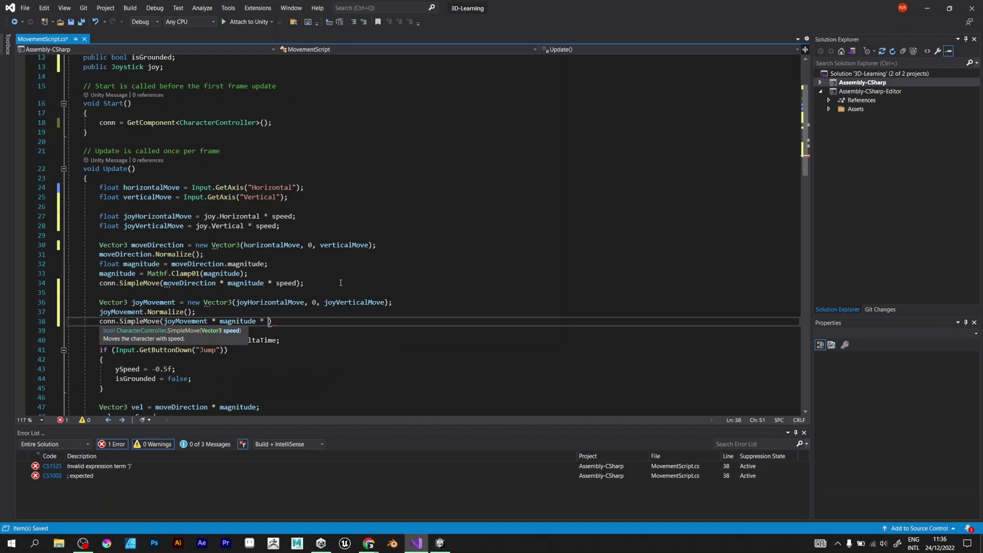
text(speed))
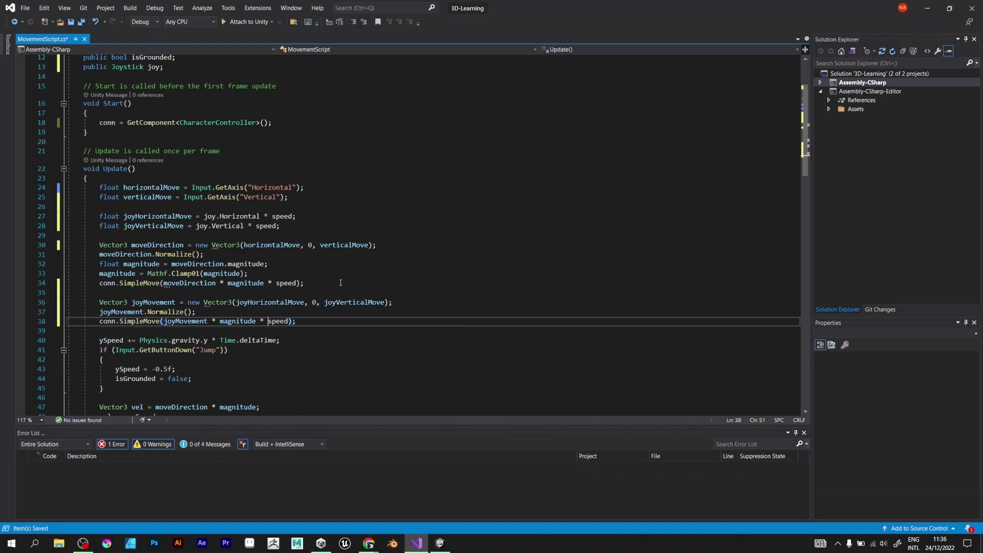
key(Right)
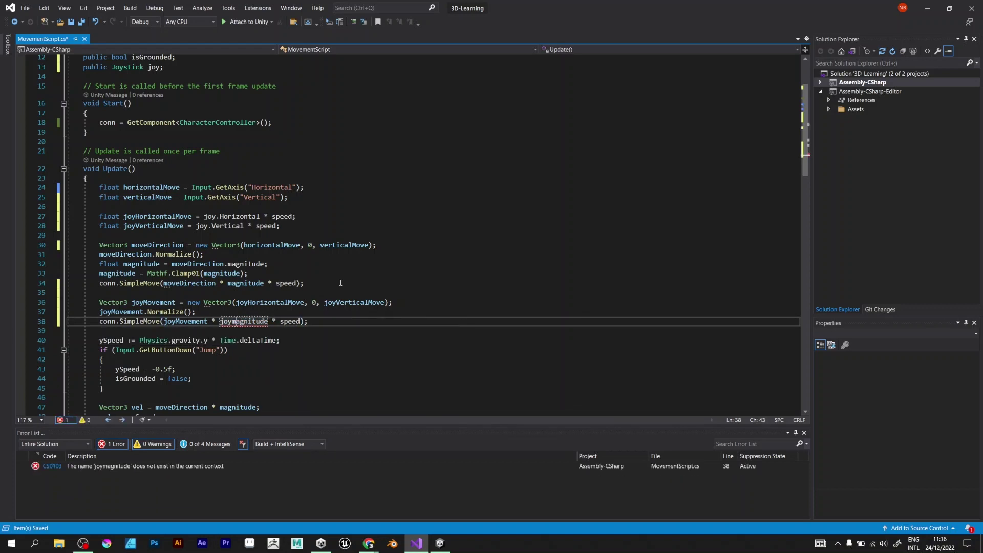
key(Up)
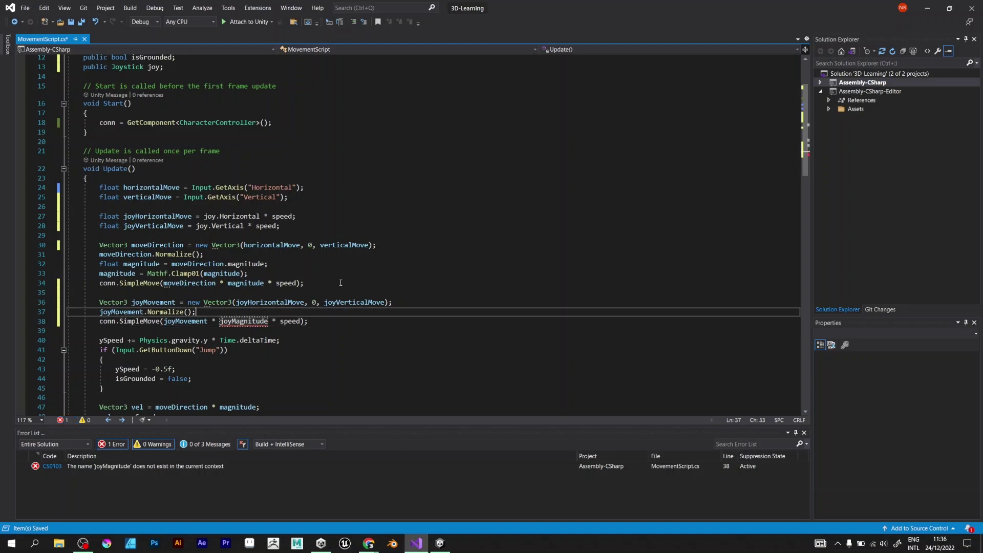
key(Return)
click(265, 274)
Duplicate the two keyboard magnitude lines below joyMovement.Normalize().
shift+click(100, 265)
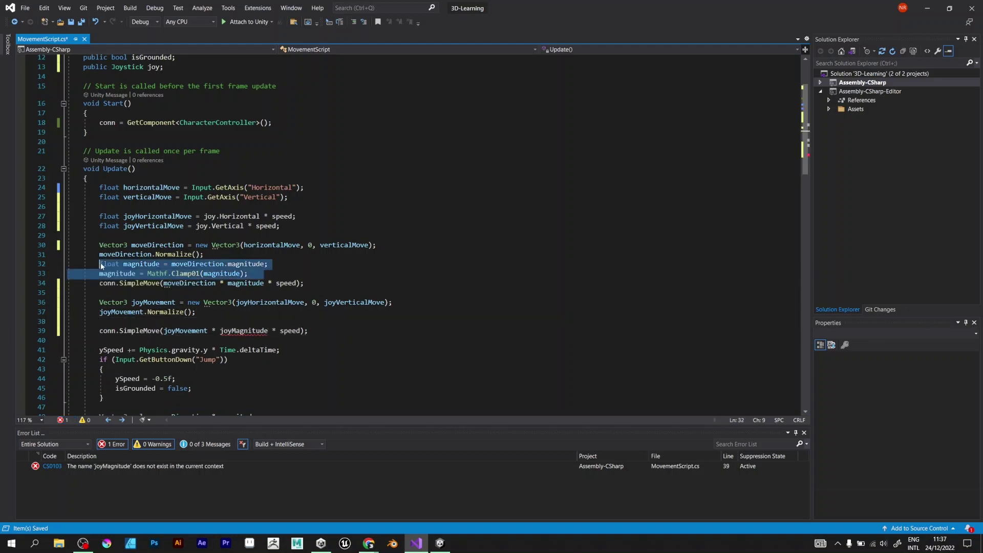
key(ctrl+c)
click(145, 322)
key(ctrl+v)
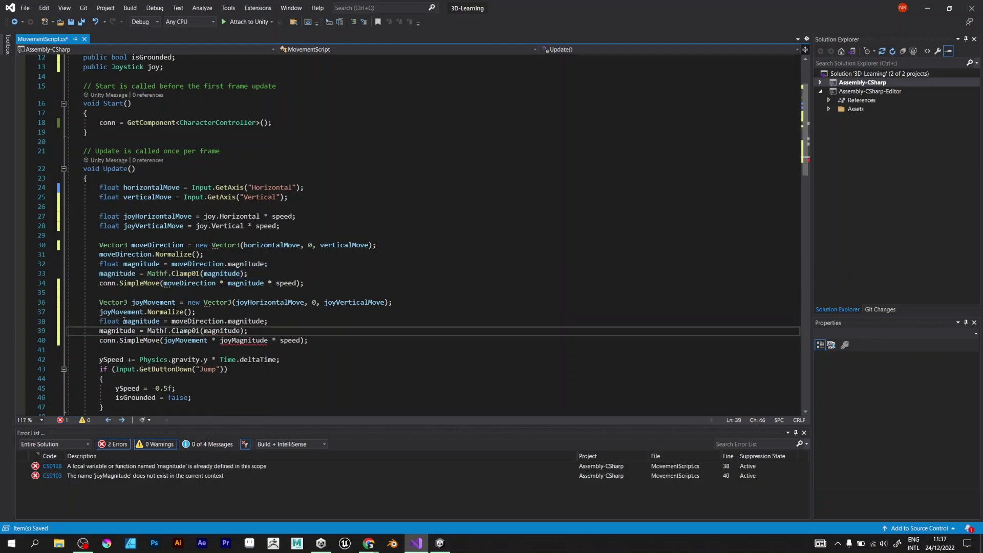
Rename the copy to joyMagnitude, using joyMovement.magnitude and Mathf.Clamp01(joyMagnitude).
click(123, 322)
text(joy)
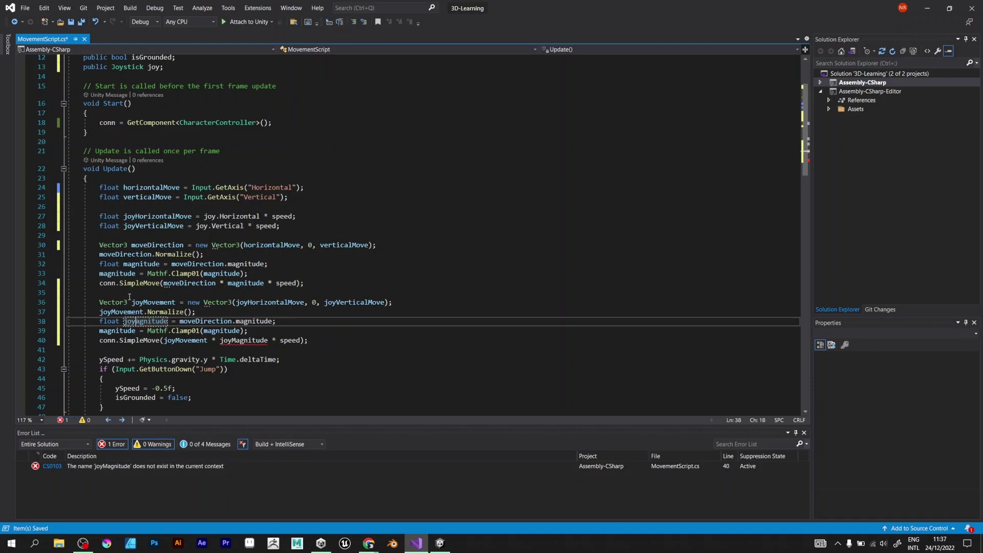
key(Delete)
text(M)
click(152, 302)
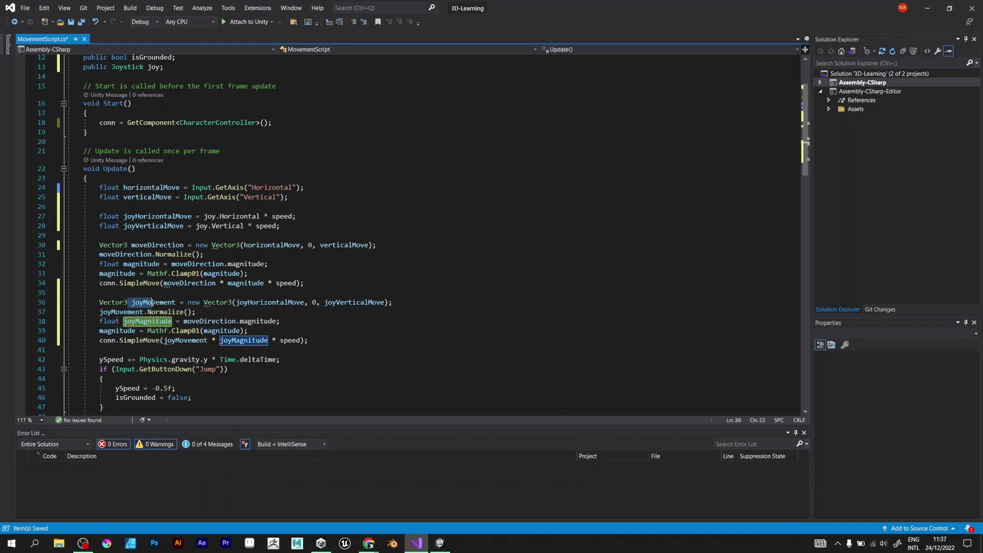
click(219, 321)
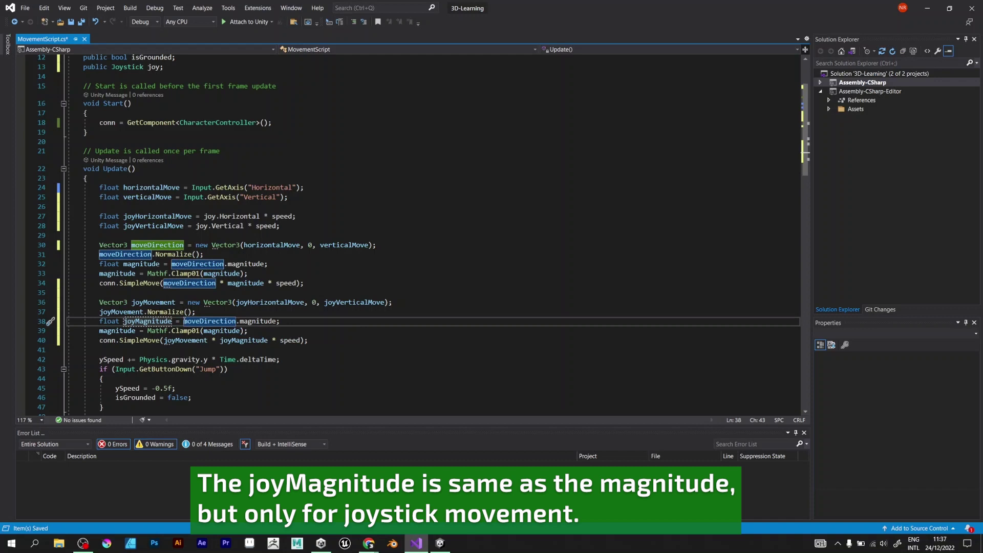
double_click(185, 322)
text(joyM)
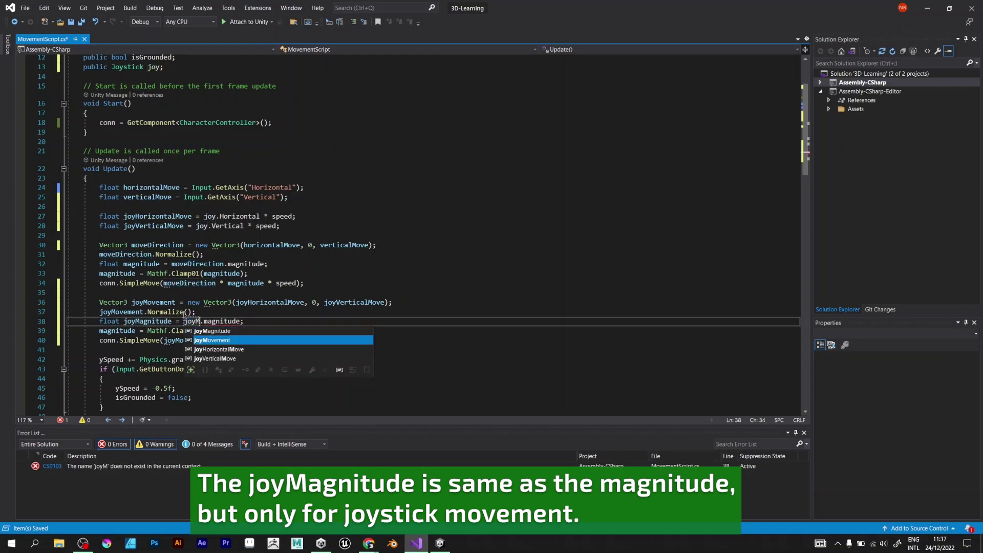
key(Tab)
click(100, 331)
key(Delete)
text(joyM)
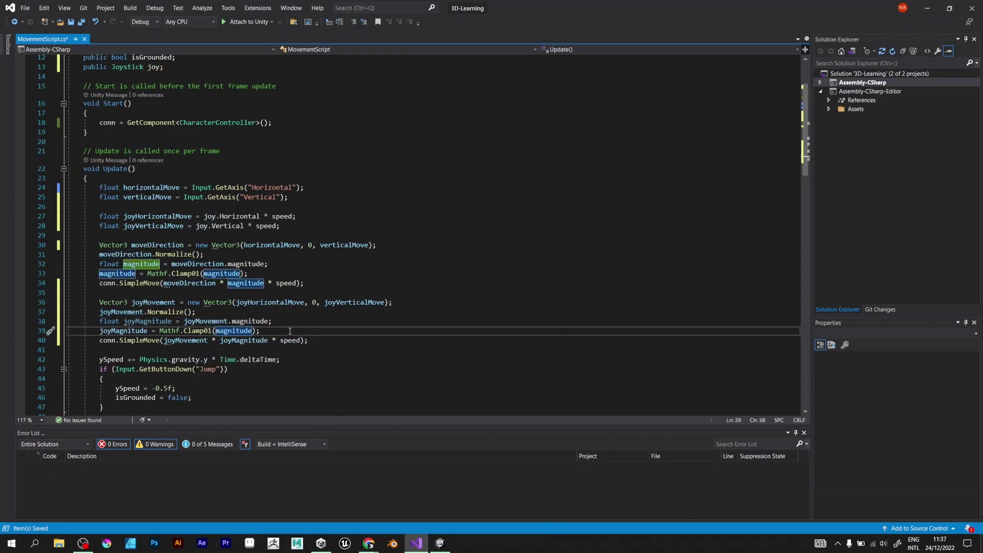
click(216, 330)
key(Delete)
text(joyM)
click(290, 330)
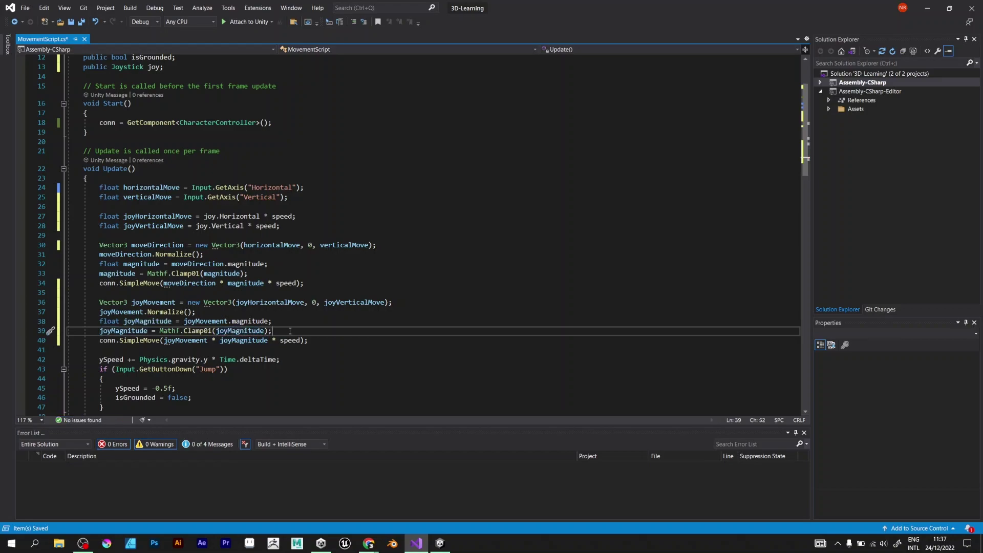
Move the capsule with the D, A, W, S keys, then by dragging the Fixed Joystick handle.
key(alt+Tab)
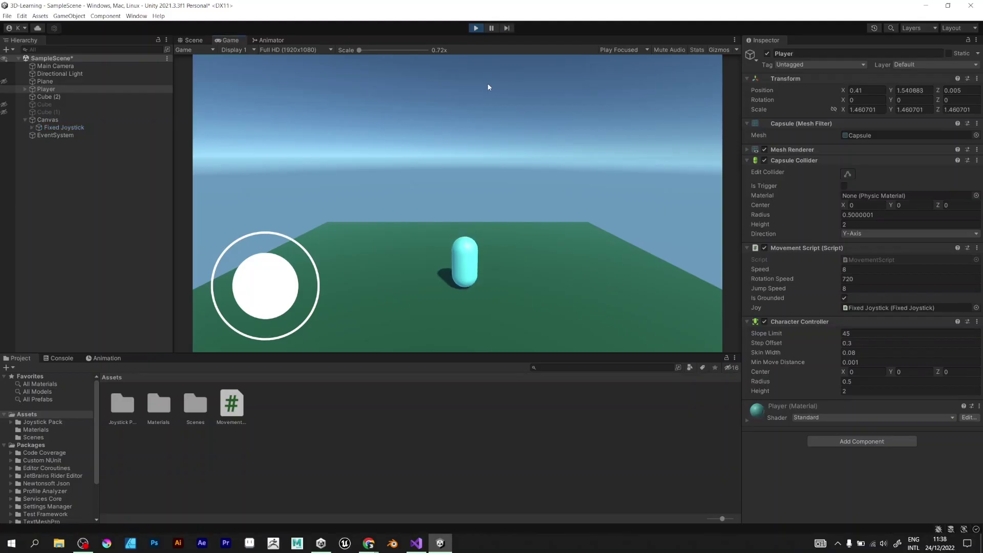
key(d)
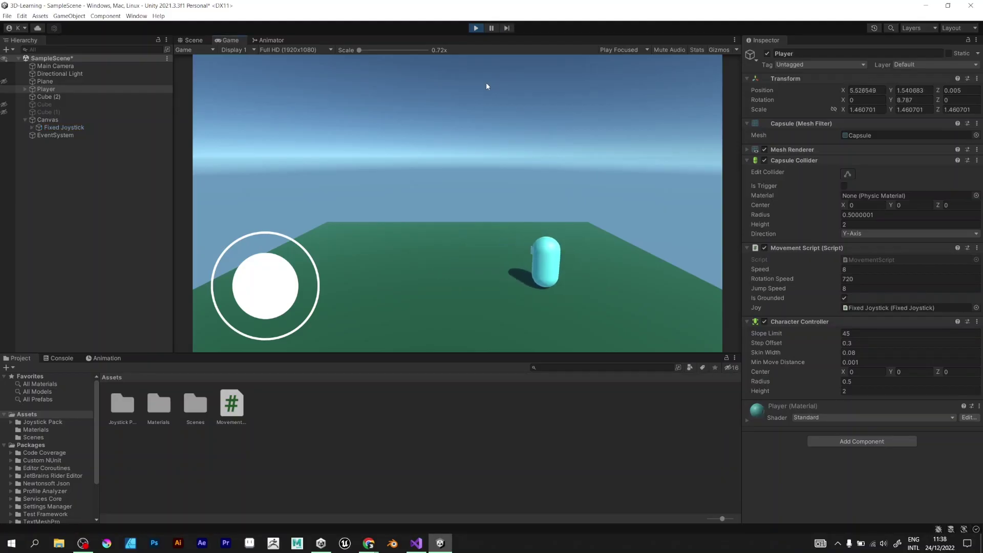
key(a)
key(w)
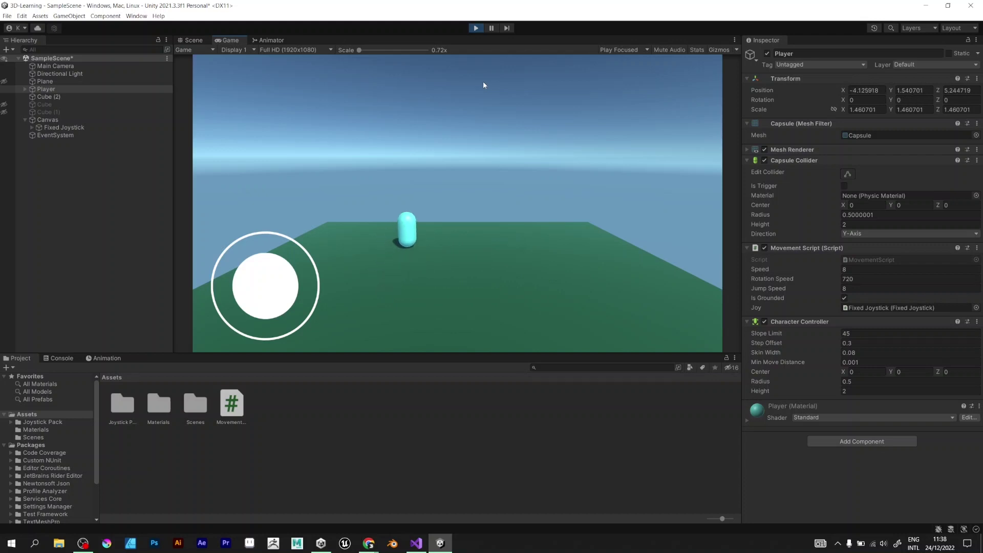
key(s)
mouse_move(273, 285)
mouse_down()
mouse_move(328, 283)
mouse_move(231, 281)
mouse_move(277, 248)
mouse_move(268, 358)
mouse_move(193, 286)
mouse_move(193, 237)
mouse_move(377, 279)
mouse_up()
mouse_move(259, 280)
mouse_down()
mouse_move(316, 301)
mouse_move(321, 263)
mouse_move(325, 291)
mouse_move(237, 246)
mouse_move(220, 315)
mouse_move(329, 281)
mouse_up()
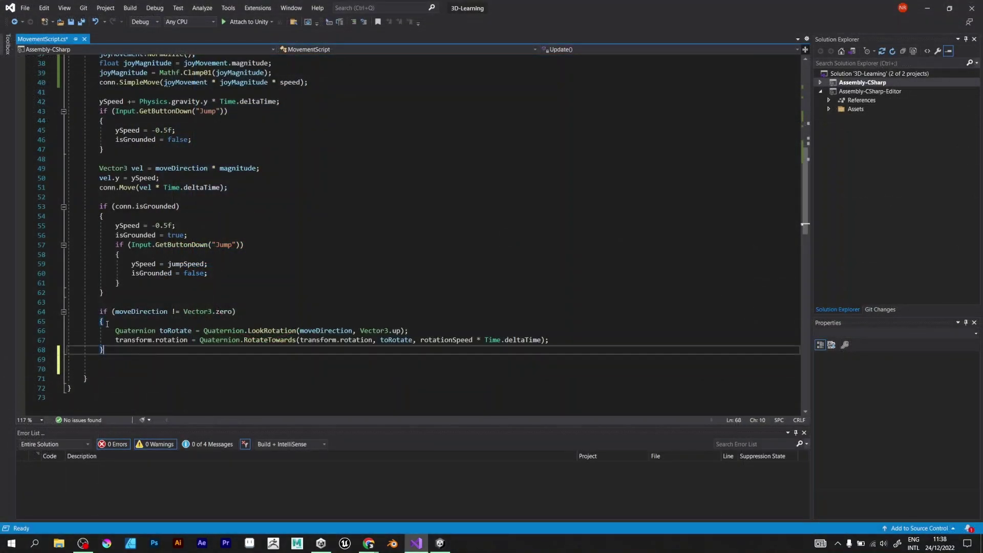
Duplicate the if (moveDirection != Vector3.zero) rotation block below itself.
shift+click(100, 312)
key(ctrl+c)
click(122, 366)
key(ctrl+v)
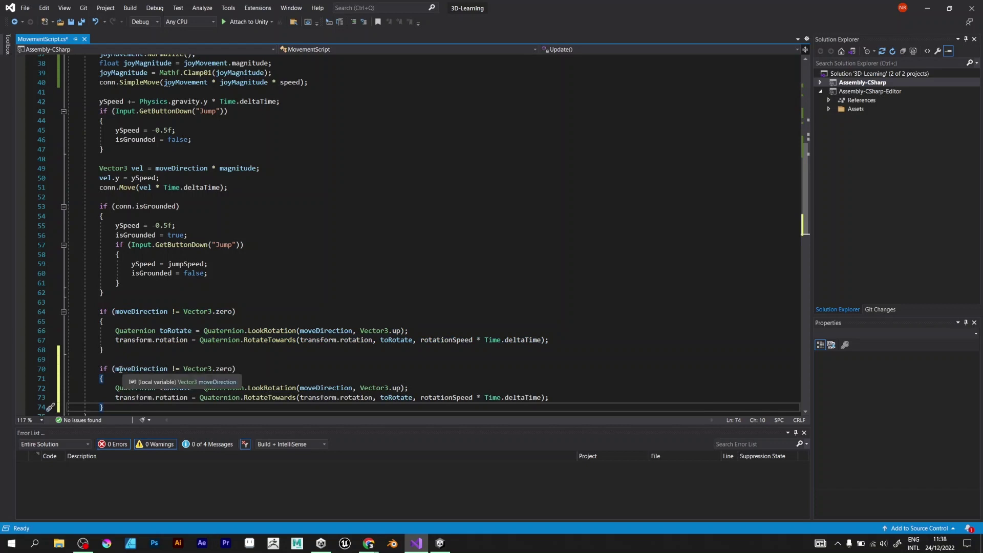
Use joyMovement in the copied block's condition and LookRotation, and save the script.
click(115, 369)
drag(116, 369, 164, 368)
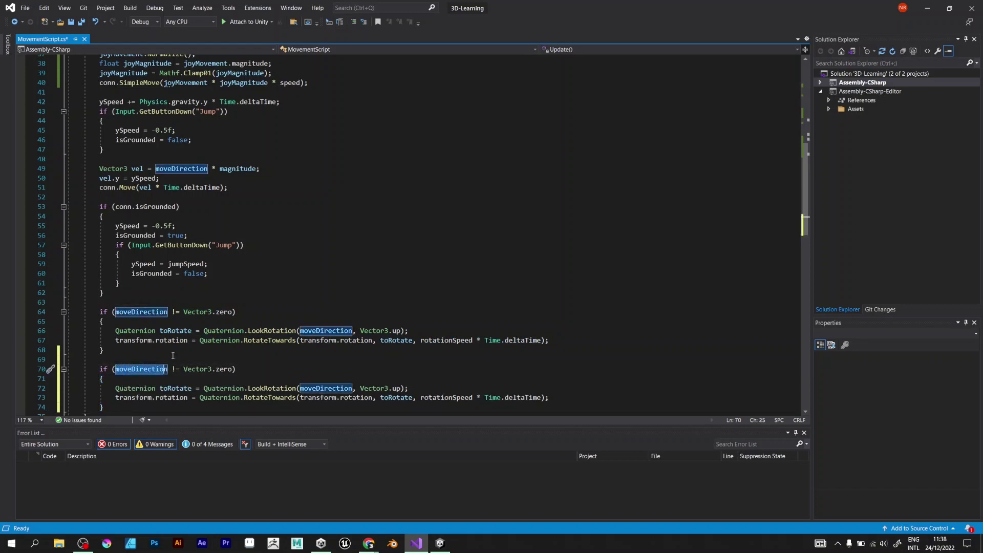
text(joyMo)
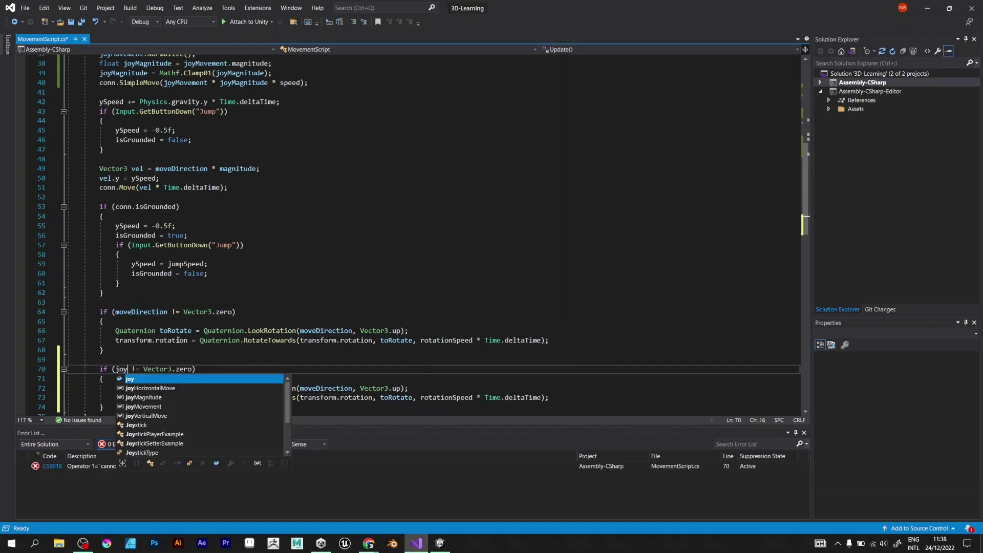
key(Tab)
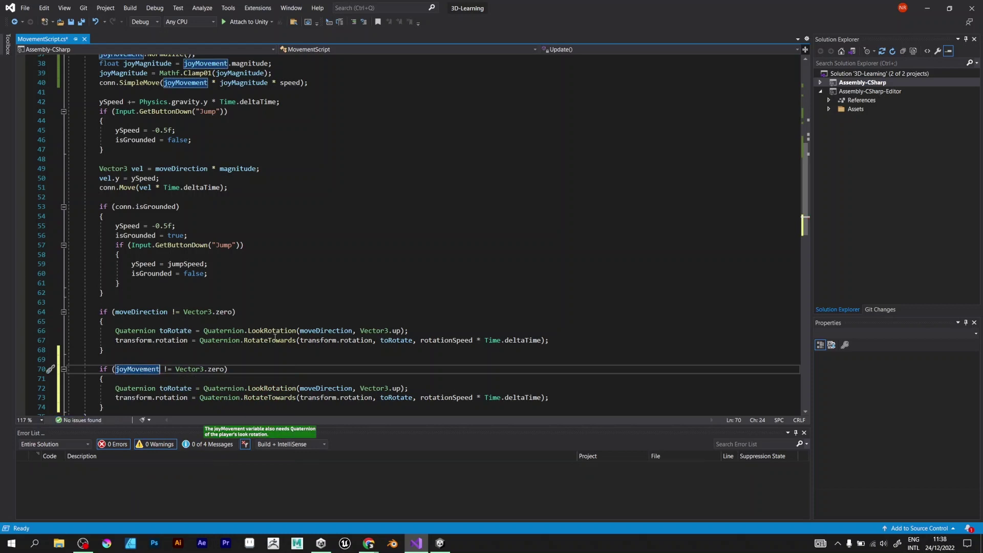
scroll(275, 338, down, 1)
click(311, 361)
double_click(345, 360)
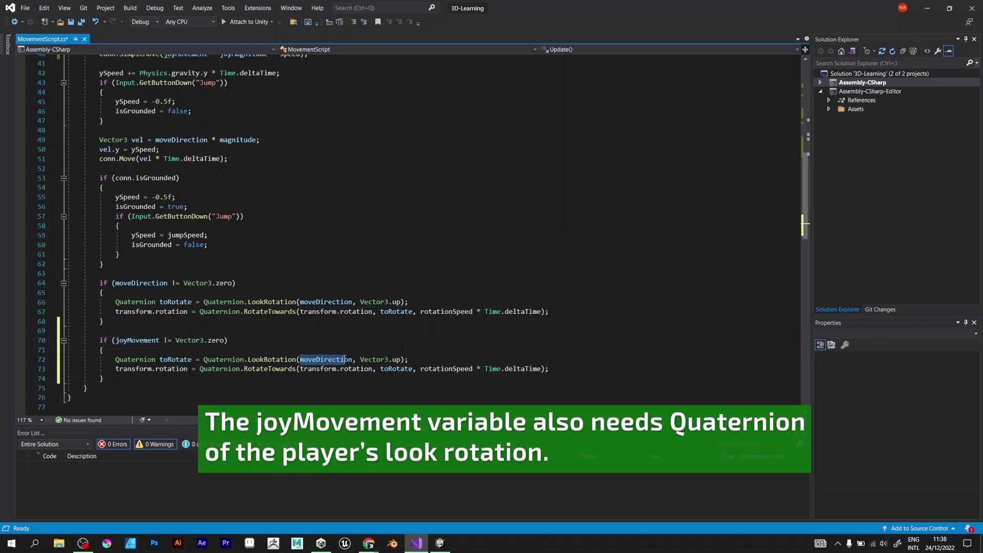
text(joyM)
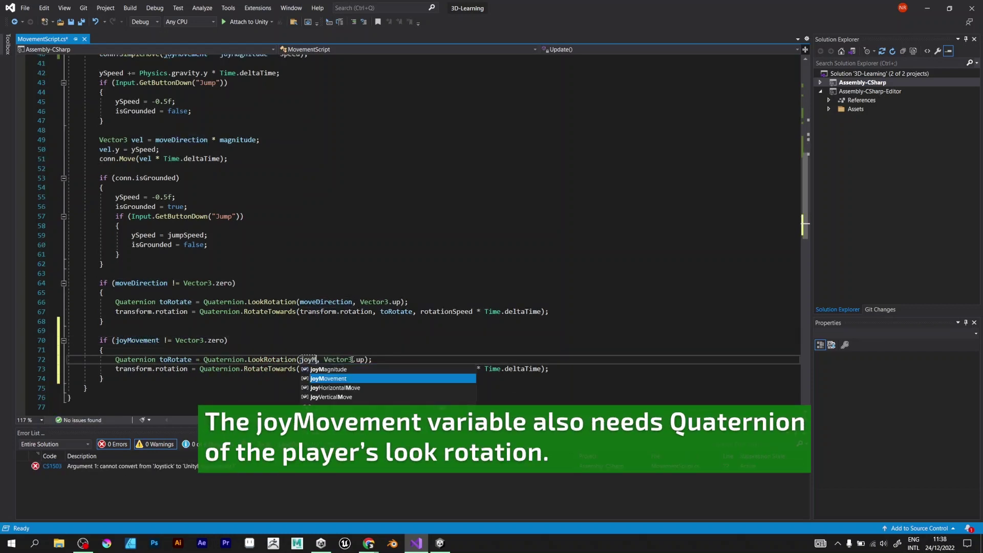
key(Tab)
key(ctrl+s)
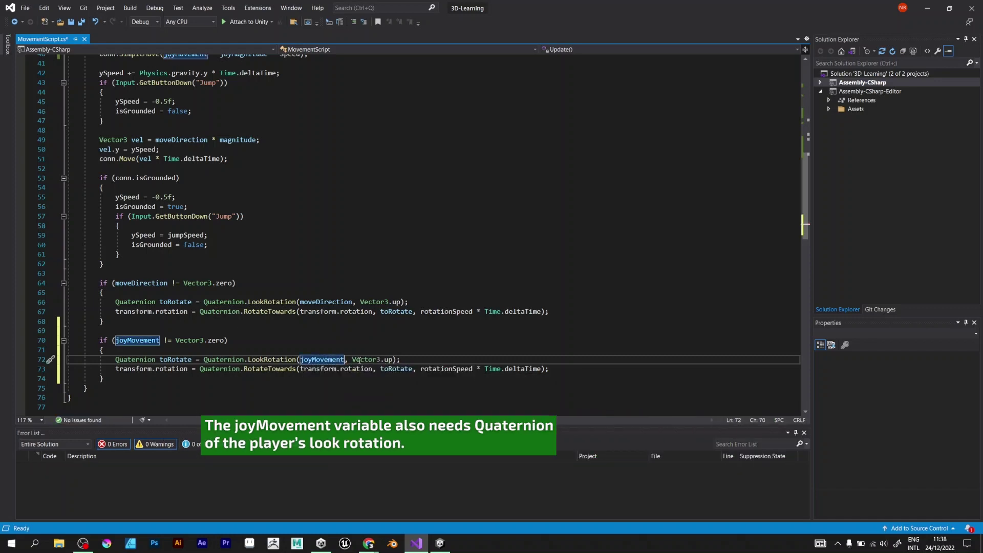
scroll(407, 366, up, 8)
click(317, 285)
Declare a float horizontalSpeed = 0f field below the joystick field.
key(Return)
key(Return)
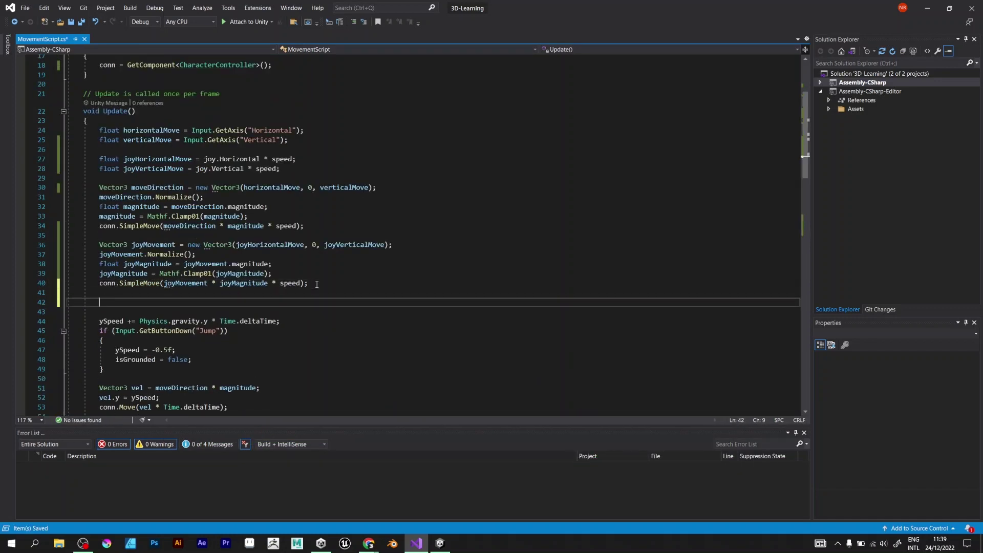
text(if()
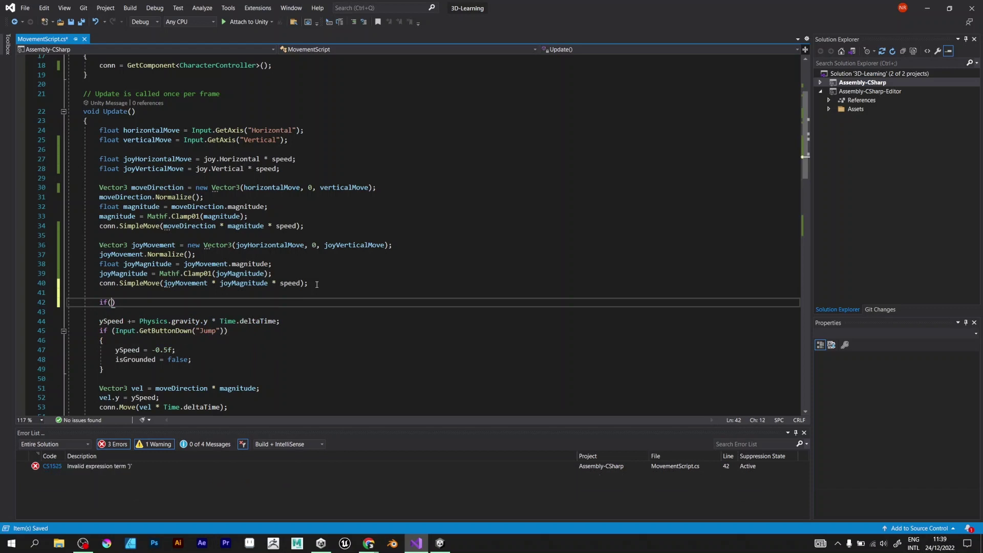
text(hor)
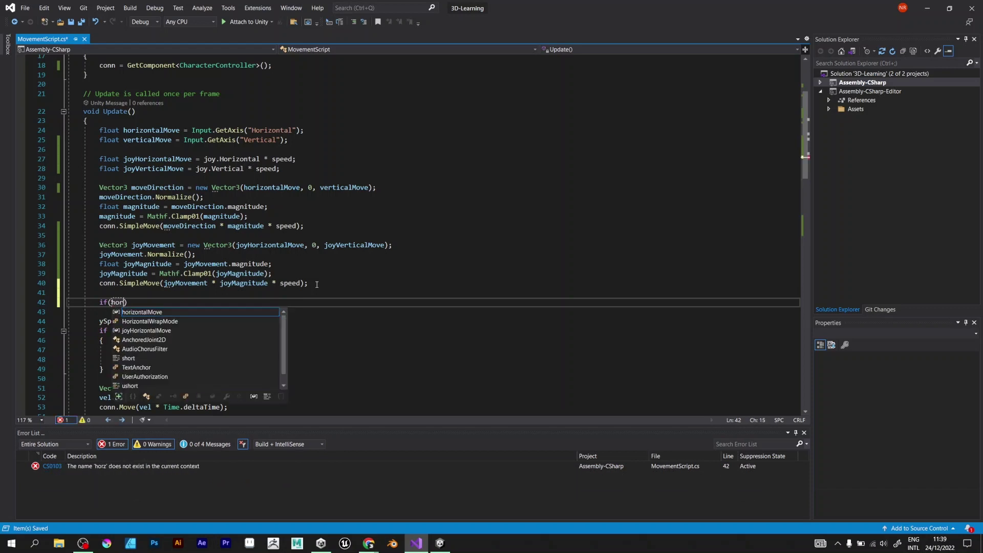
text(izontal)
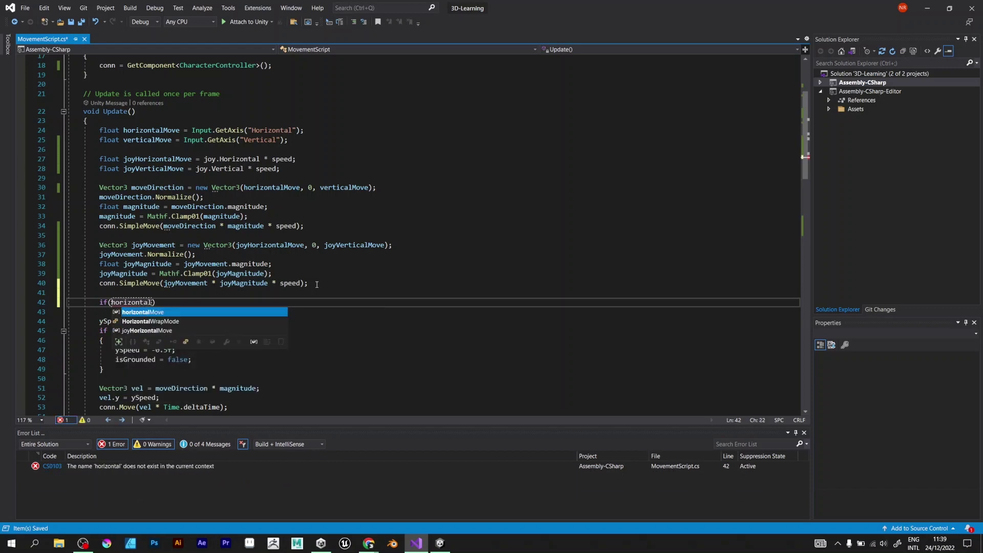
text(speed)
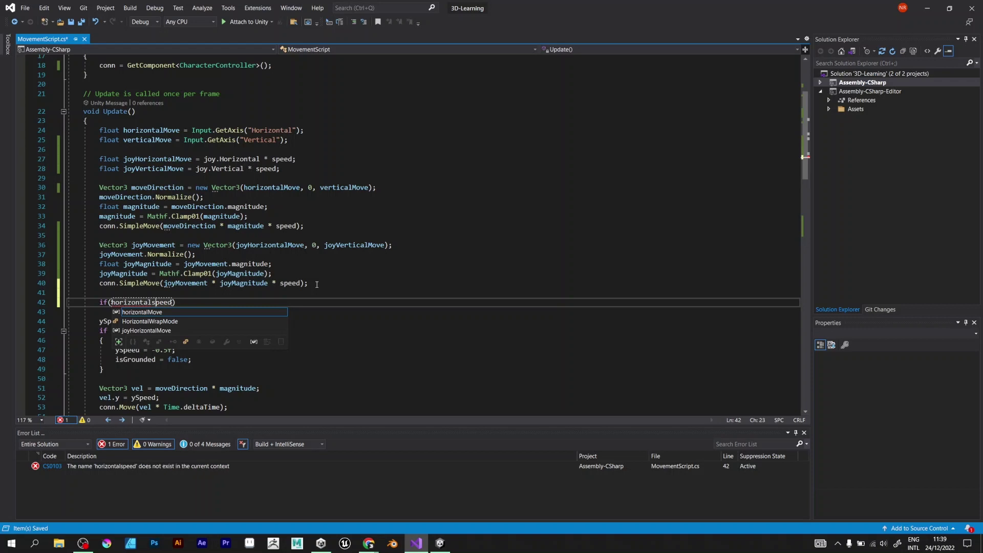
scroll(317, 255, up, 4)
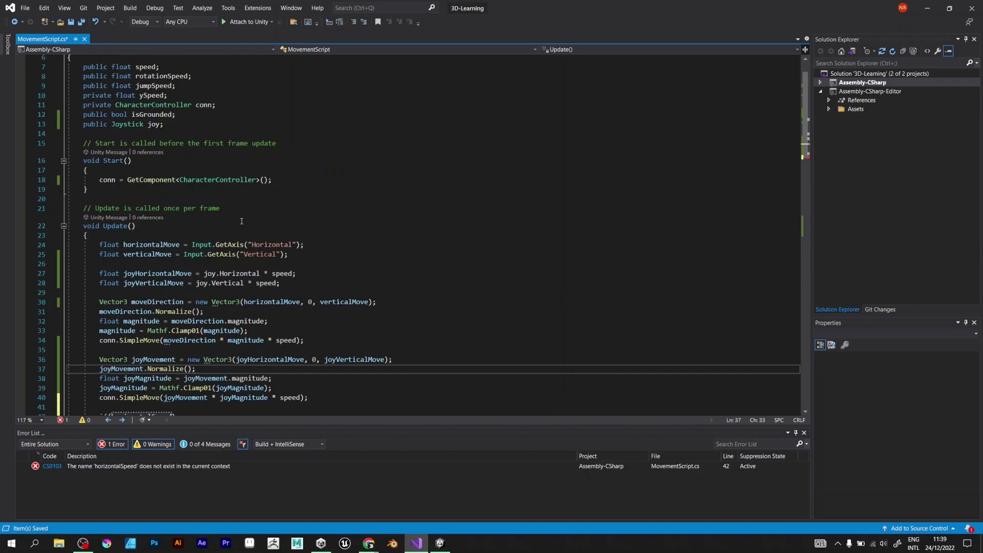
scroll(230, 216, up, 2)
click(197, 190)
key(Return)
key(Up)
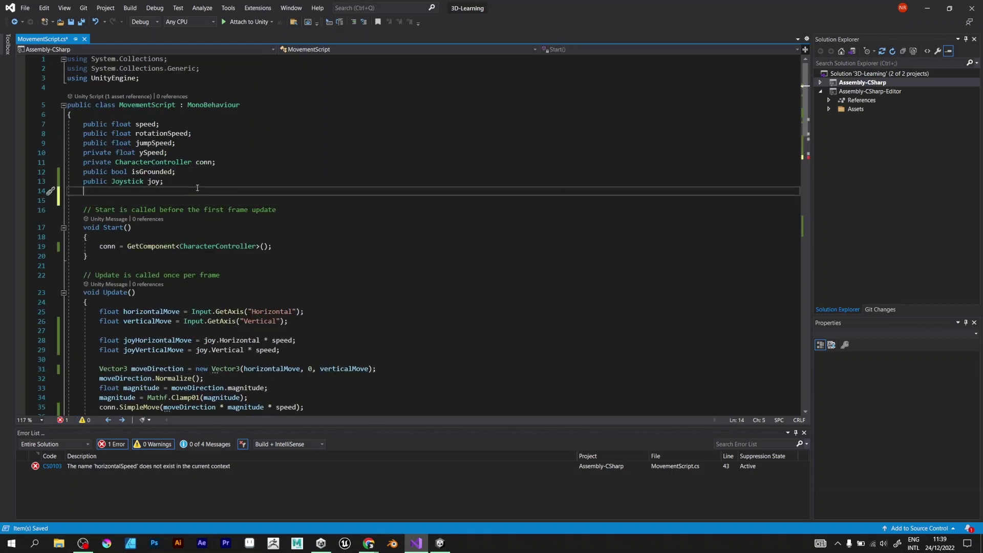
text(float horizont)
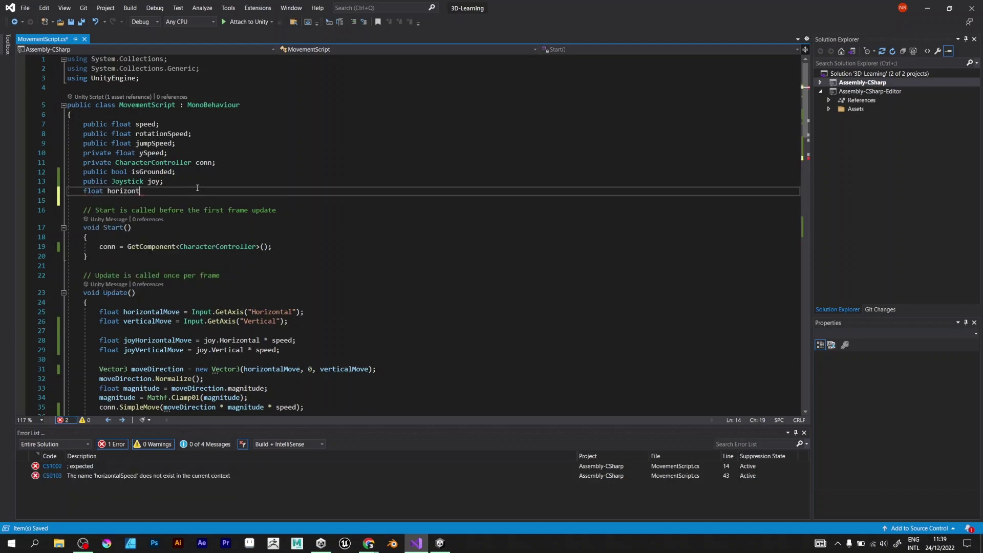
text(alSpeed = 0)
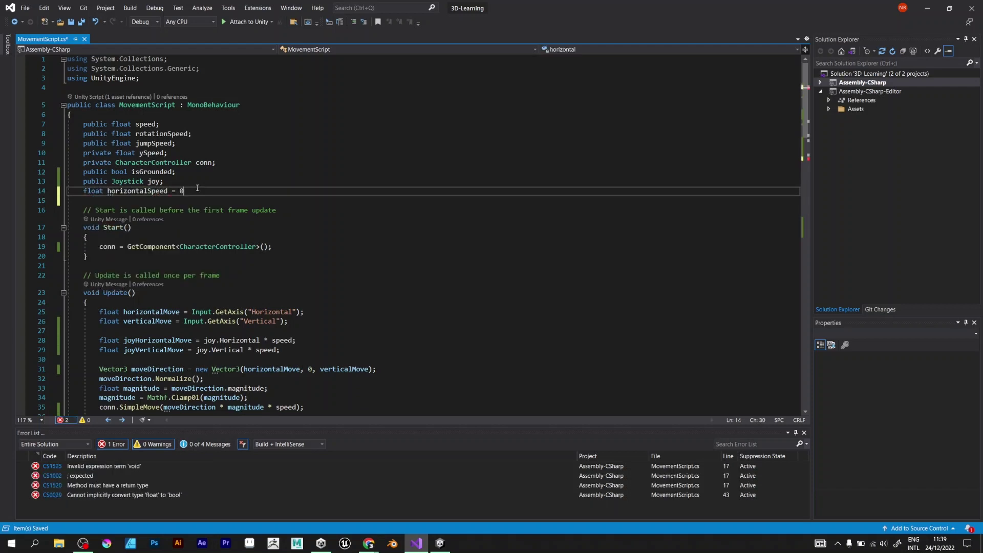
text(f;)
scroll(256, 272, down, 5)
scroll(256, 271, down, 2)
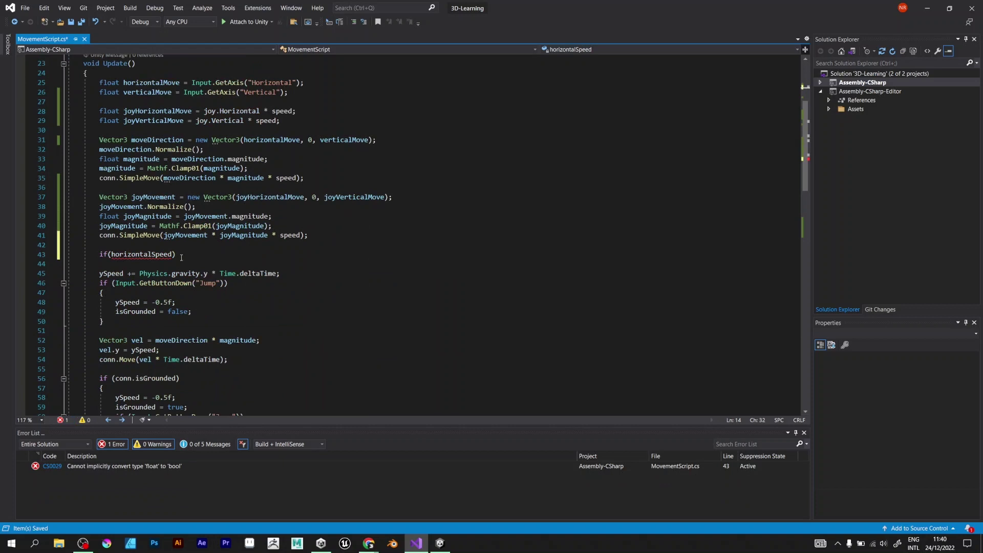
Add an if branch setting joyHorizontalMove to speed when input is at least .2f.
click(178, 254)
text(>= .2f)
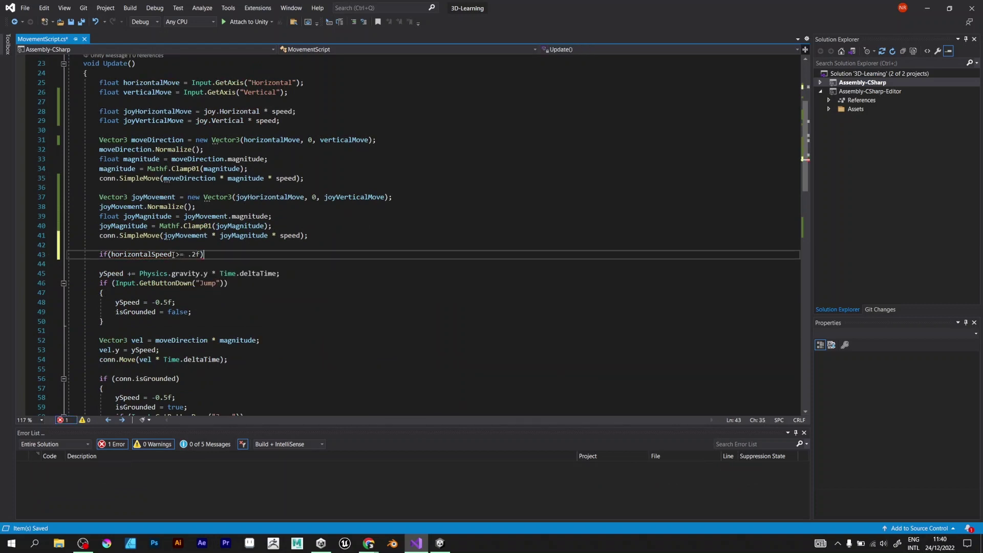
key(Return)
text({)
key(Return)
scroll(218, 252, up, 1)
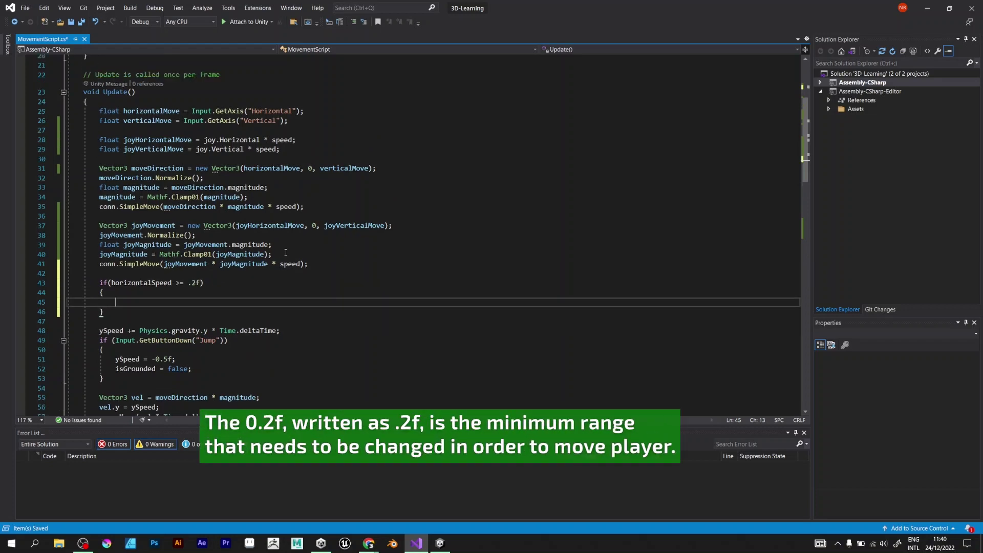
text(h)
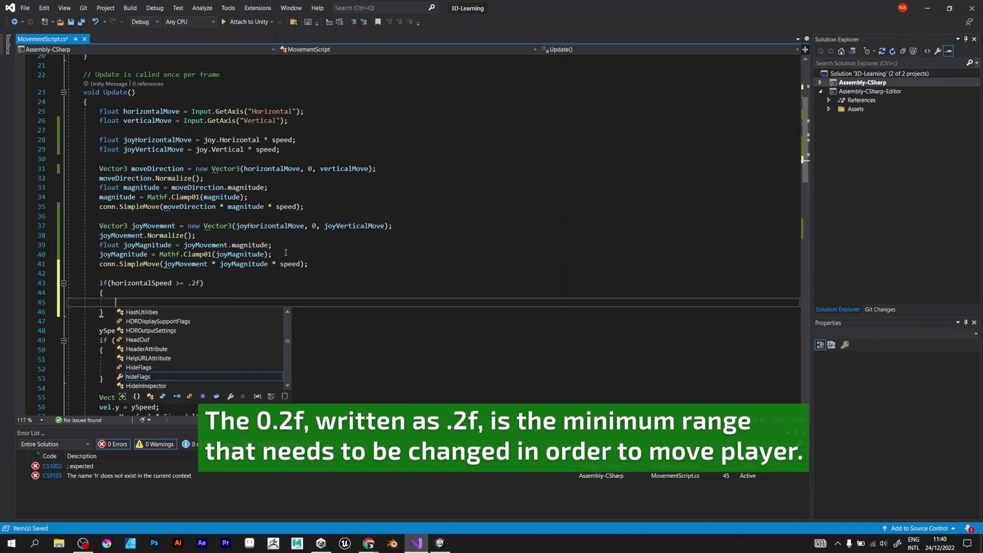
text(joyH)
key(space)
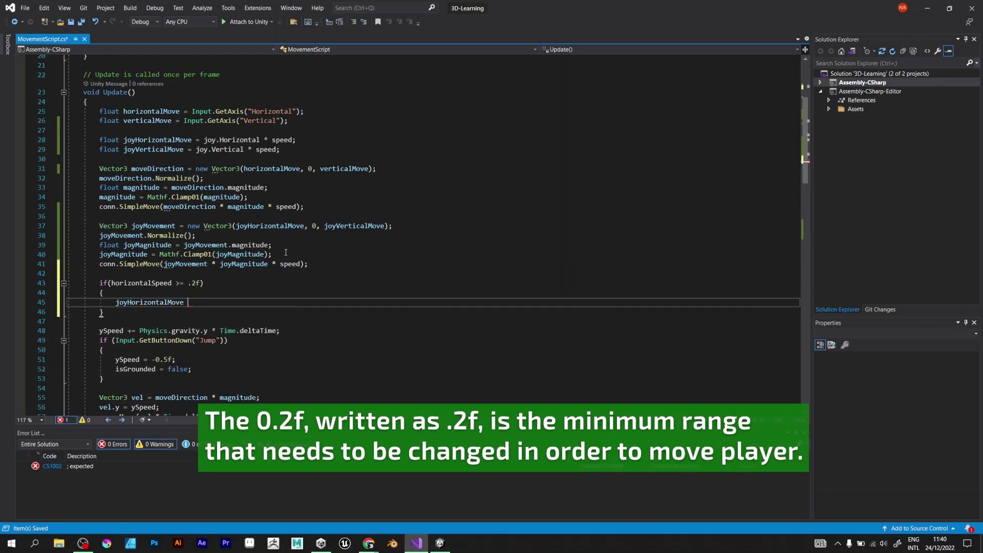
text(speed;)
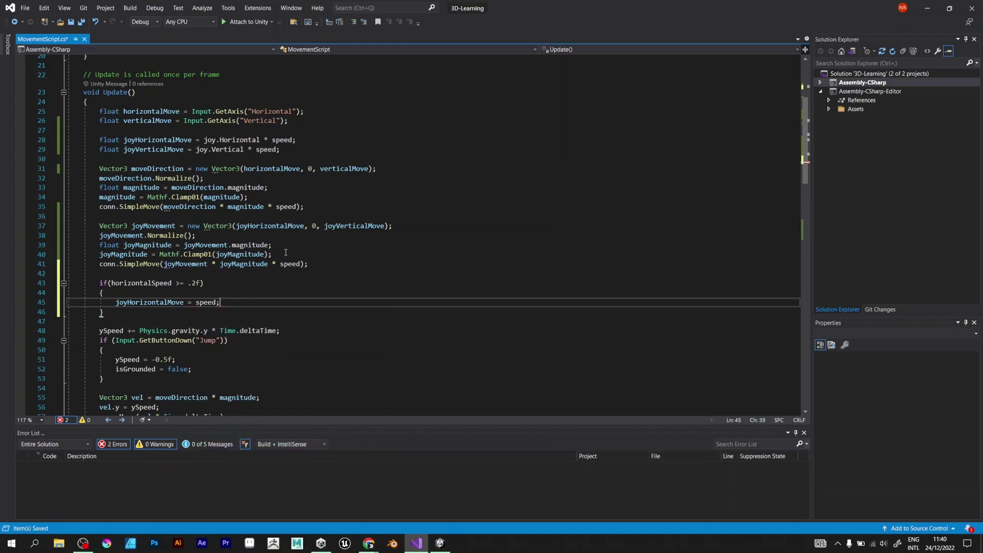
Add an else-if branch for input at or below -.2f, setting joyHorizontalMove to -speed.
click(145, 311)
key(Return)
text(else)
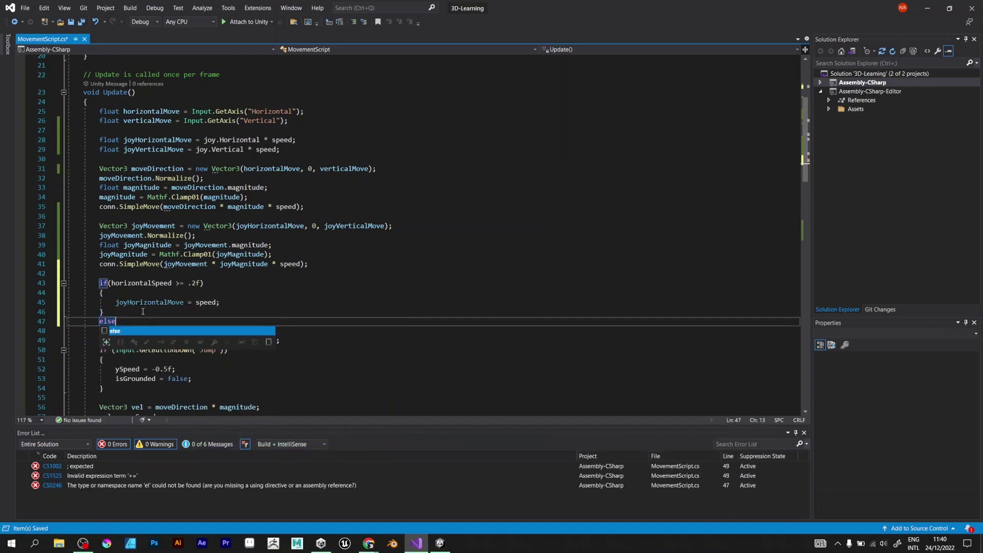
text( if(h)
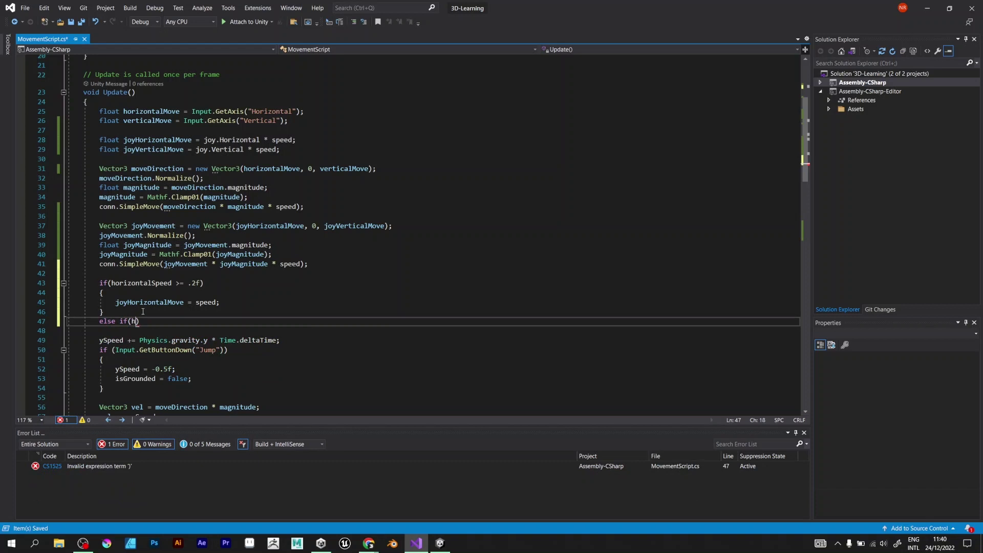
text(or)
key(Tab)
text(<= -.2)
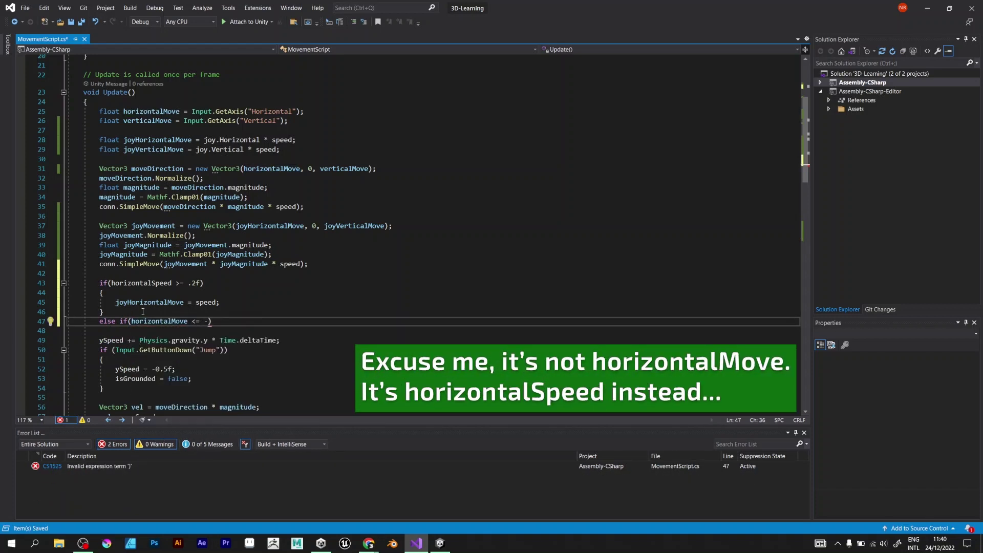
text(f))
key(Return)
text({)
key(Return)
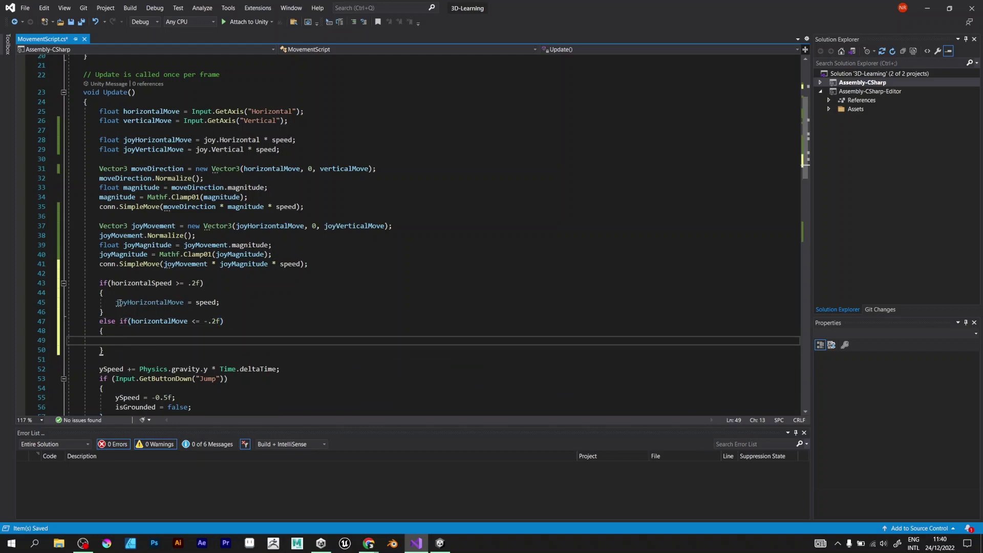
drag(117, 301, 220, 301)
key(ctrl+c)
click(198, 340)
key(ctrl+v)
Add an else branch resetting horizontalSpeed, and correct the variable name in the condition.
key(Down)
key(End)
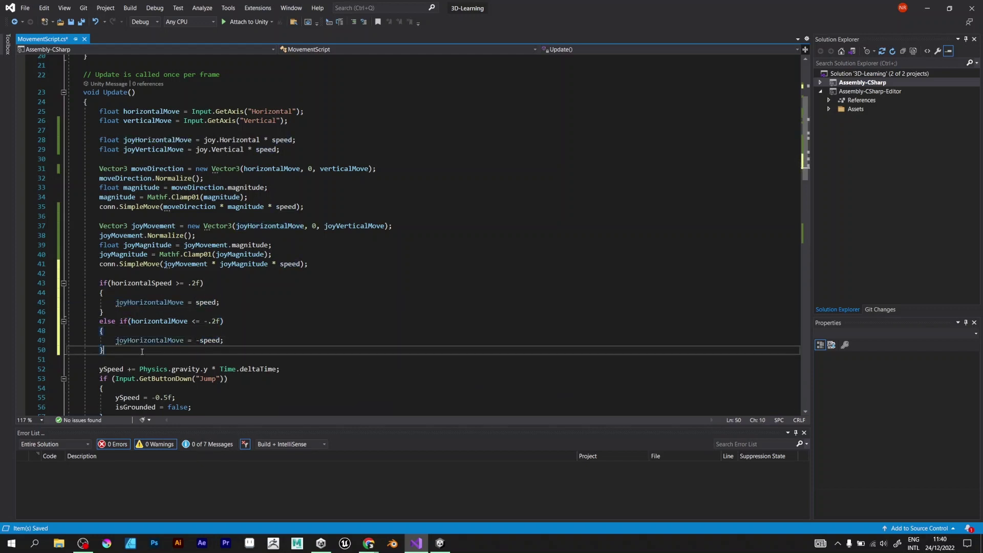
key(Return)
text(else)
key(Return)
text({)
key(Return)
text(jo)
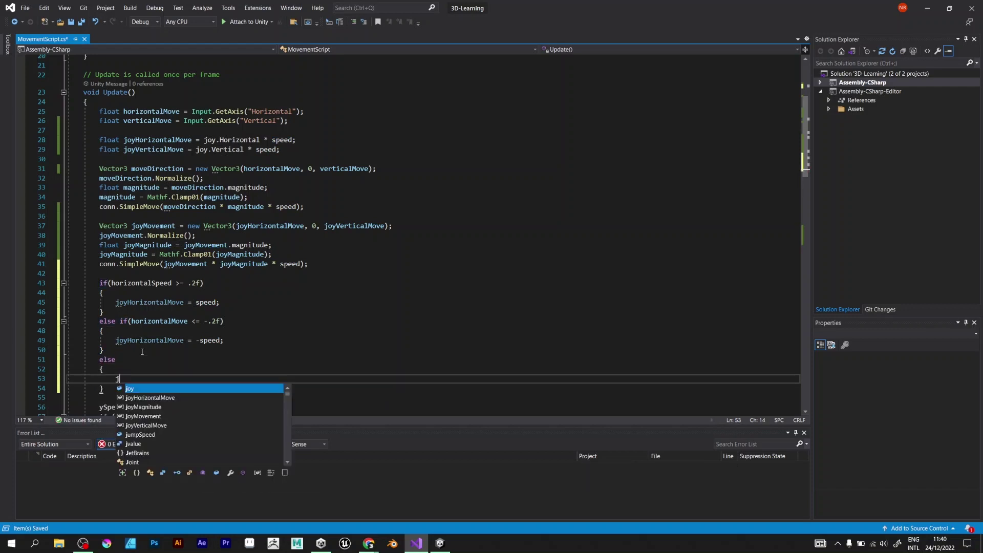
key(BackSpace)
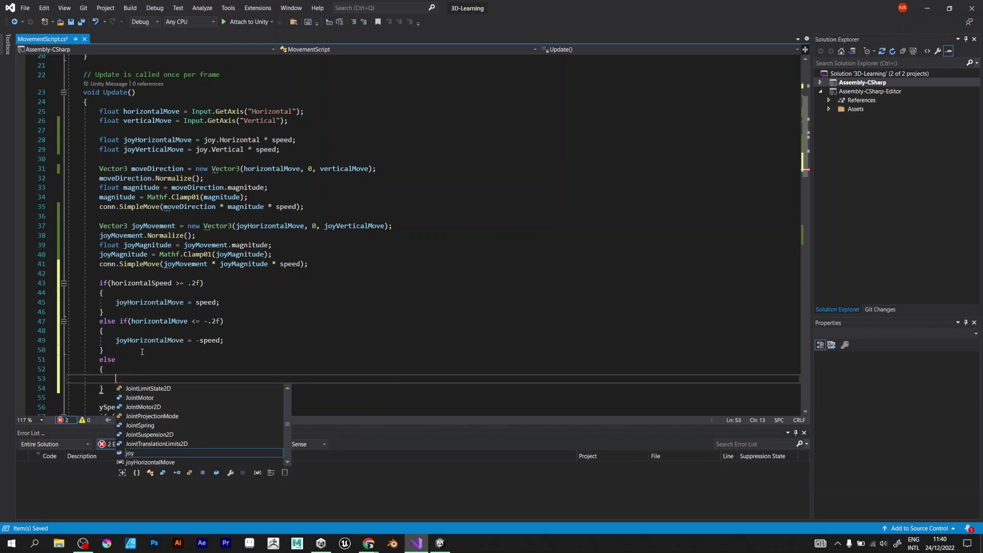
key(BackSpace)
text(hori)
key(Down)
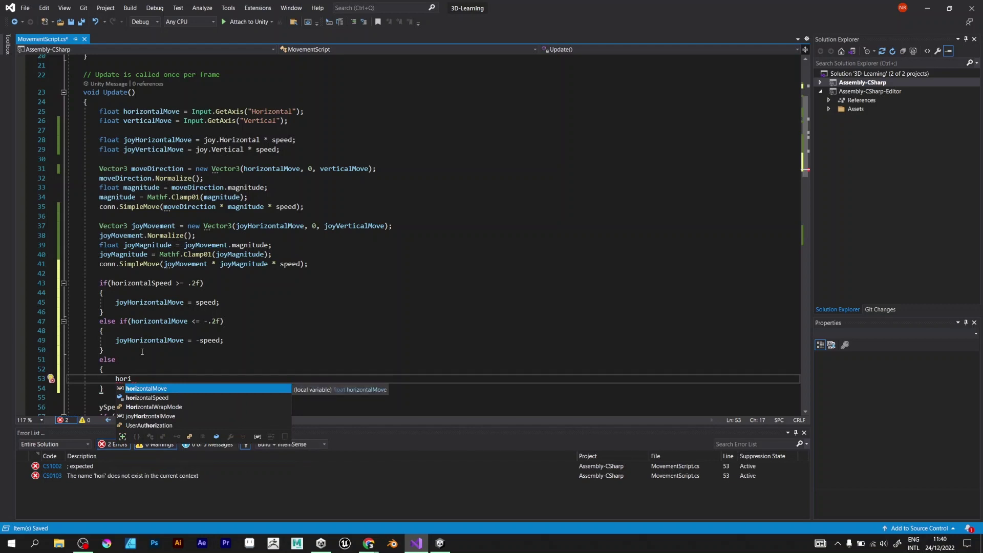
key(Tab)
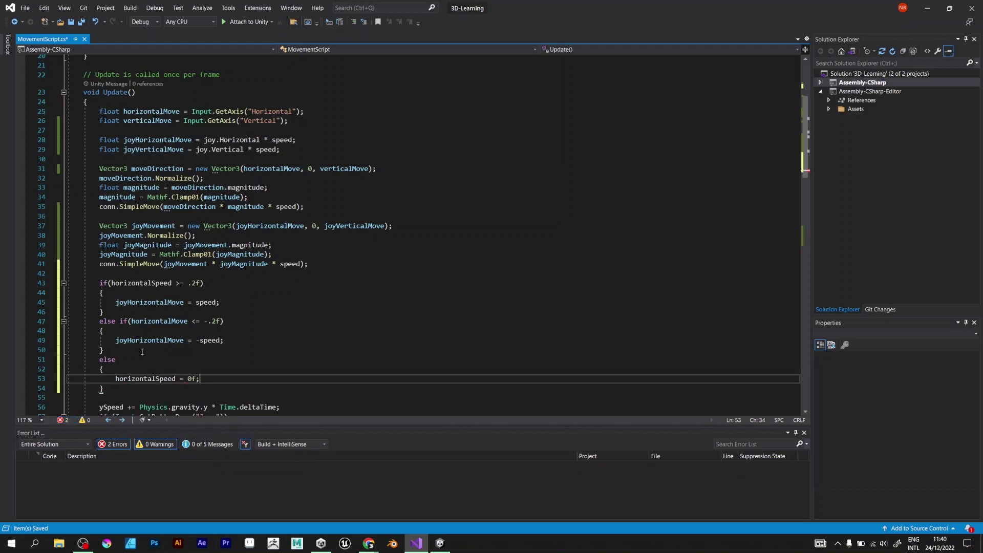
drag(188, 321, 176, 321)
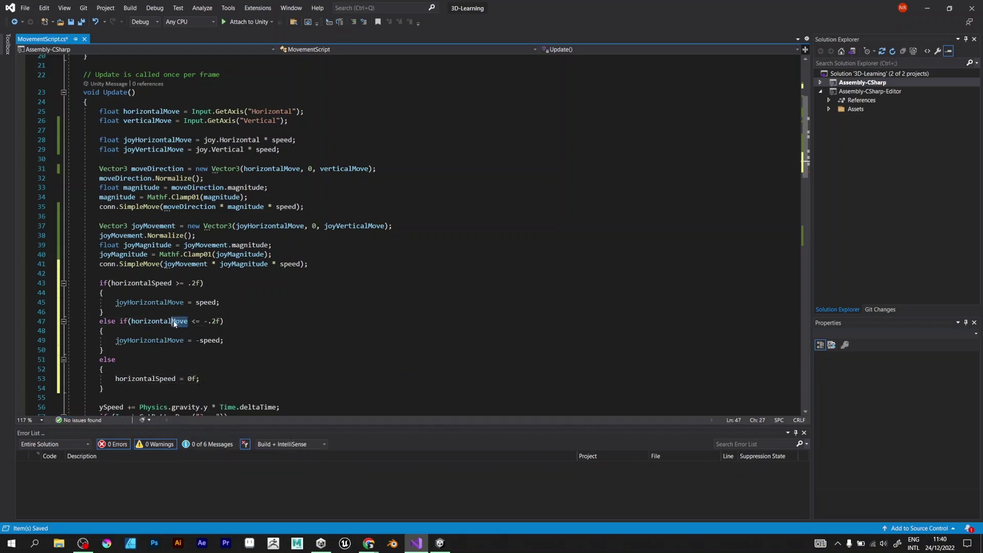
text(Speed)
click(108, 360)
click(108, 379)
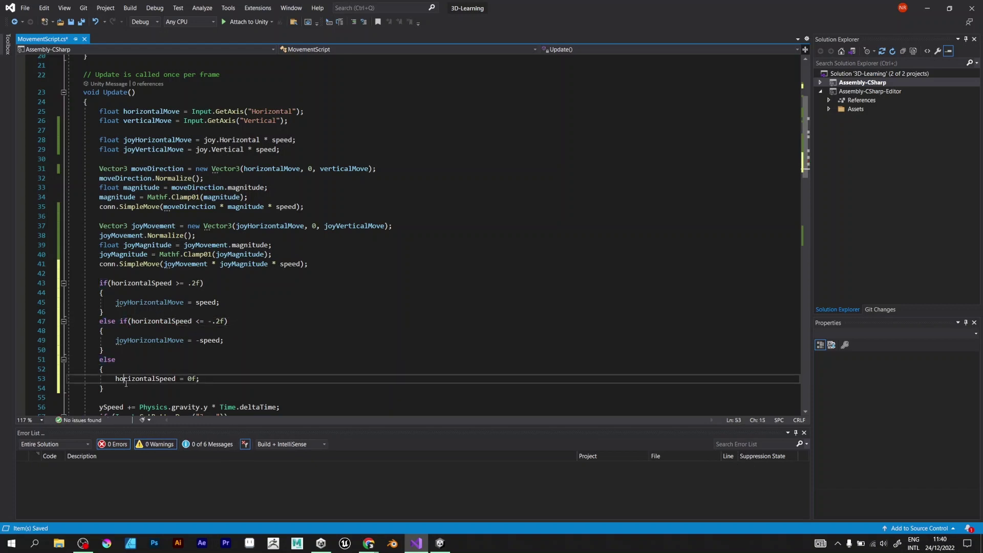
drag(104, 388, 100, 283)
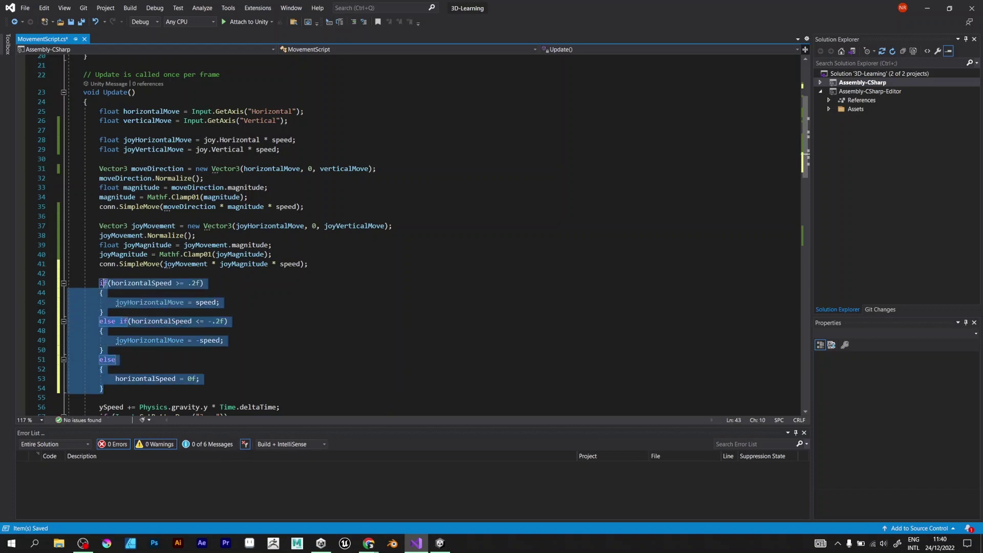
Paste a copy of the horizontal dead-zone block directly below it.
key(ctrl+c)
click(129, 388)
key(Return)
key(ctrl+v)
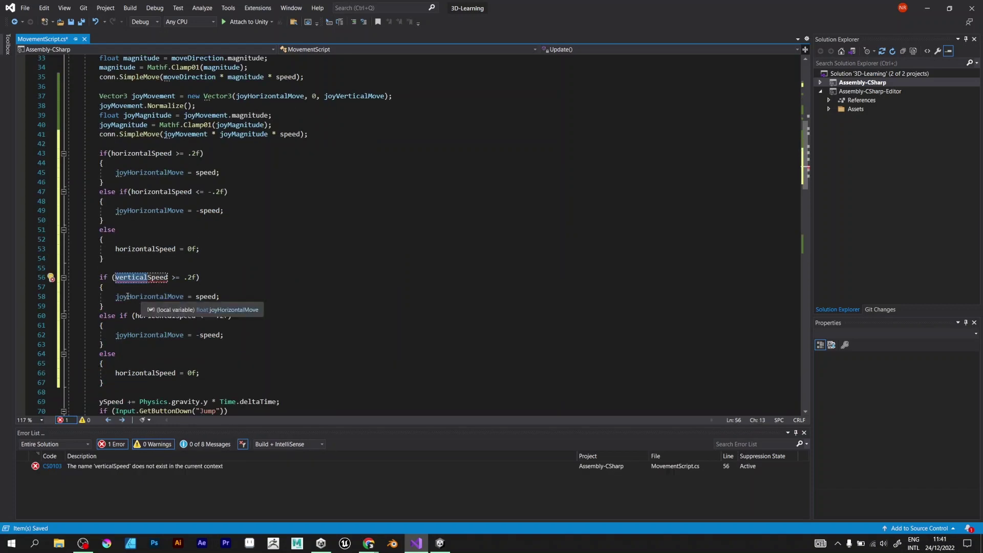
text(VerticalverticalVerticalverticalS)
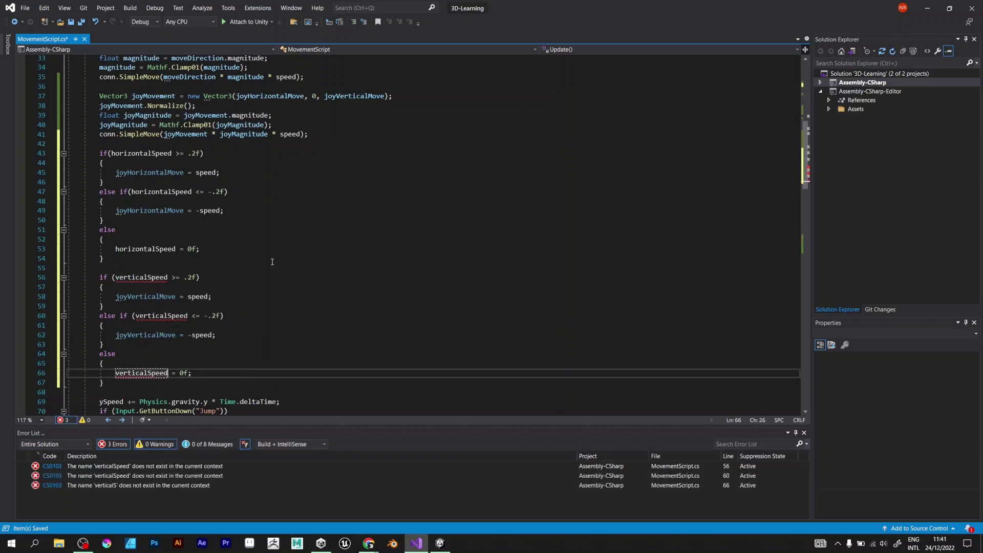
scroll(271, 262, up, 10)
Declare a verticalSpeed field and switch the copied block to verticalSpeed and joyVerticalMove.
click(197, 191)
key(Return)
text(floa)
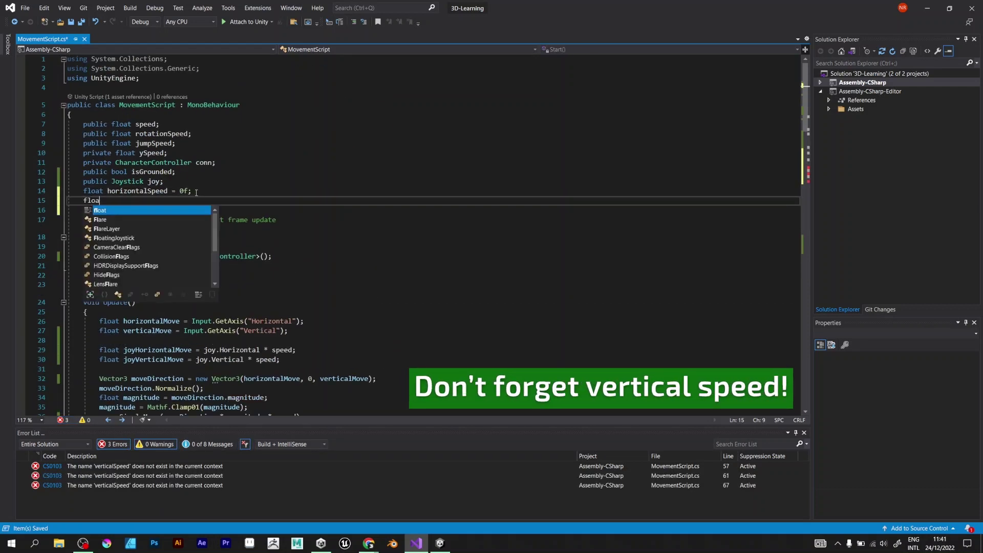
text(t verticalSpeed = 0f)
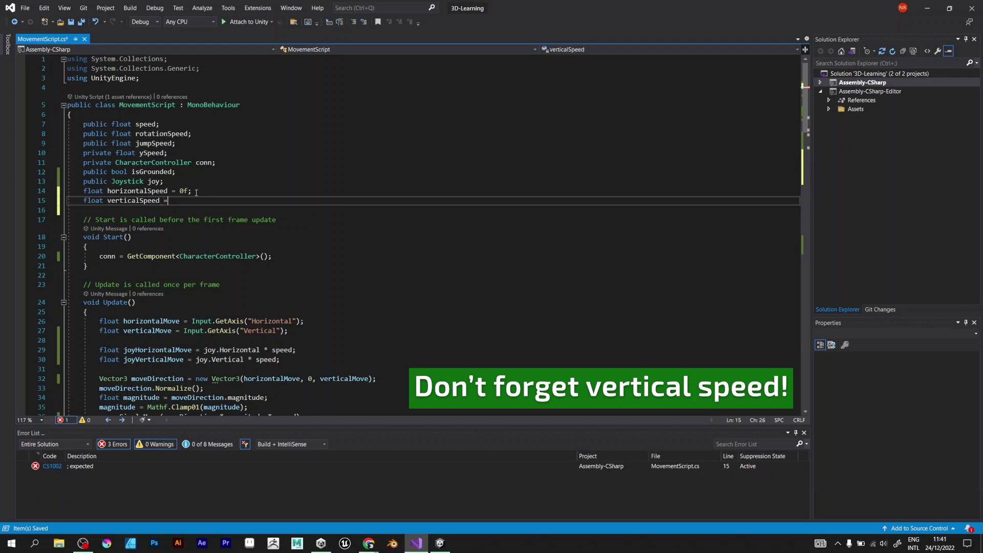
text(;)
scroll(196, 192, down, 12)
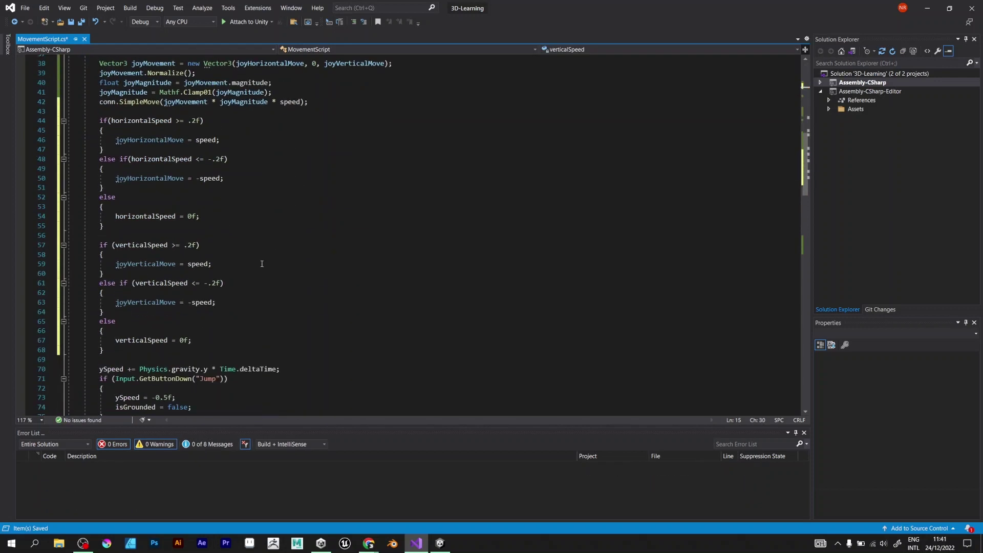
click(269, 263)
Enter Play mode in Unity and drag the Fixed Joystick handle to move and turn the capsule.
click(440, 543)
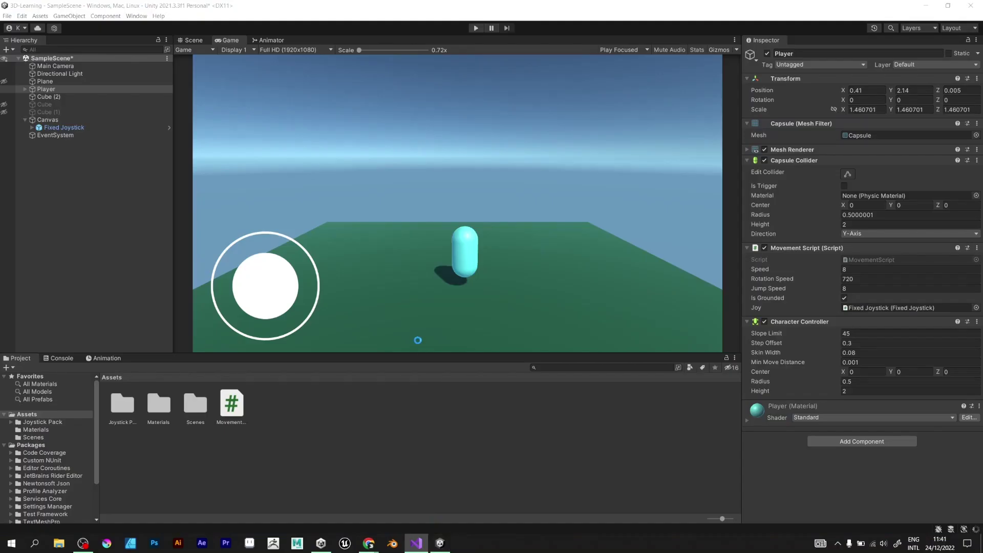
click(475, 27)
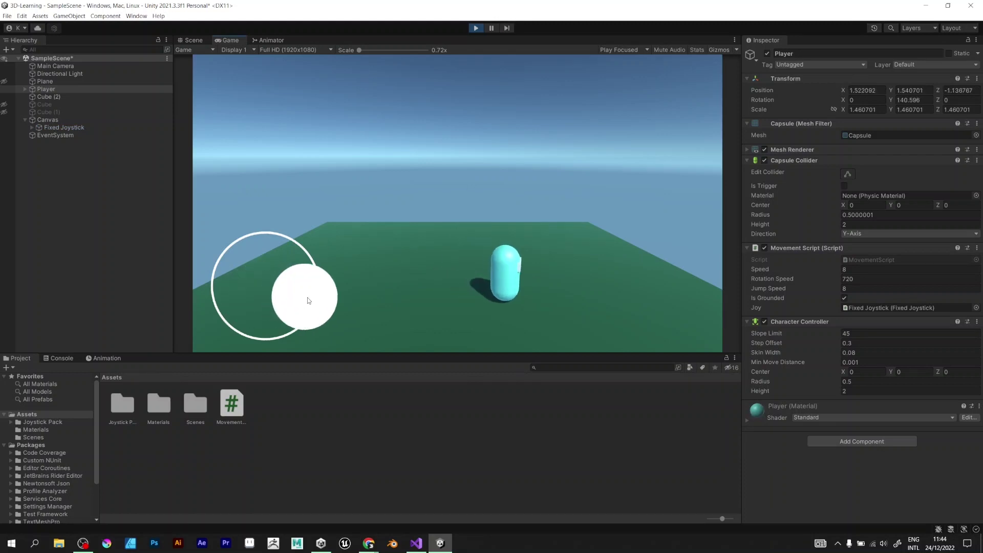
mouse_move(255, 297)
mouse_down()
mouse_move(287, 284)
mouse_move(236, 285)
mouse_move(295, 288)
mouse_move(268, 320)
mouse_move(248, 293)
mouse_move(258, 252)
mouse_move(281, 254)
mouse_move(299, 285)
mouse_move(264, 307)
mouse_move(241, 285)
mouse_move(265, 287)
mouse_move(248, 259)
mouse_move(266, 287)
mouse_move(283, 266)
mouse_move(268, 282)
mouse_move(246, 269)
mouse_move(238, 315)
mouse_move(250, 295)
mouse_up()
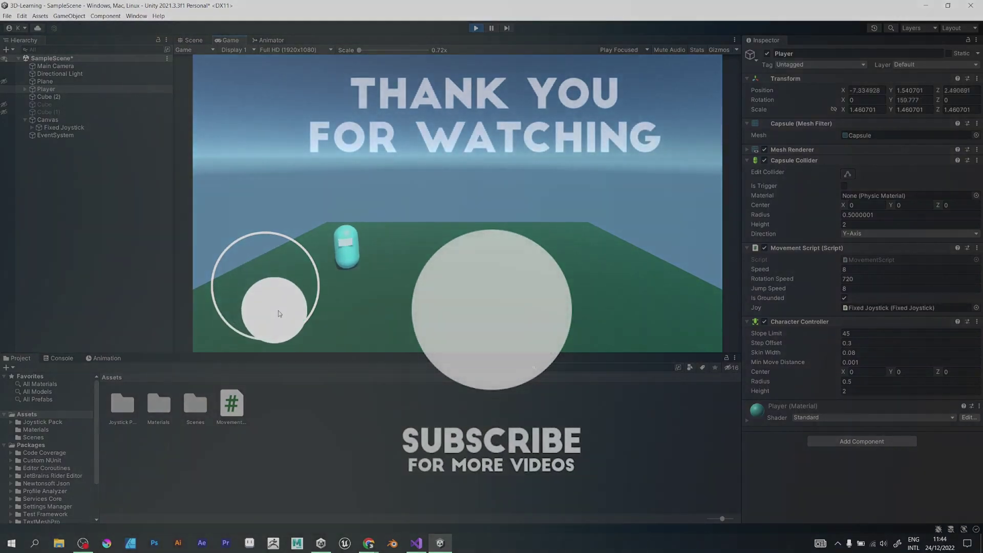